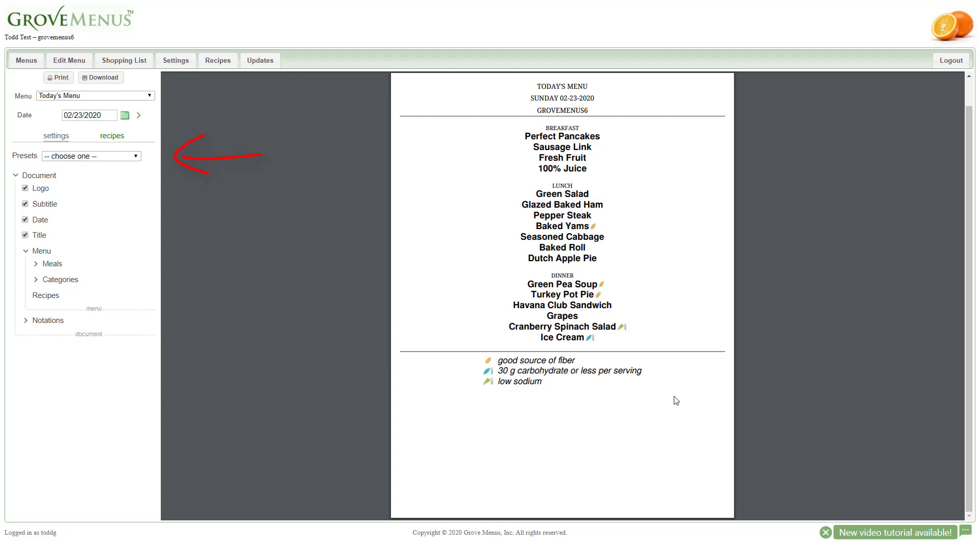
- Load the system preset B-L-D Separate Pages Split w/Categories, discarding unsaved changes, and review its breakfast and lunch pages
{"action": "left_click", "coordinate": [135, 157]}
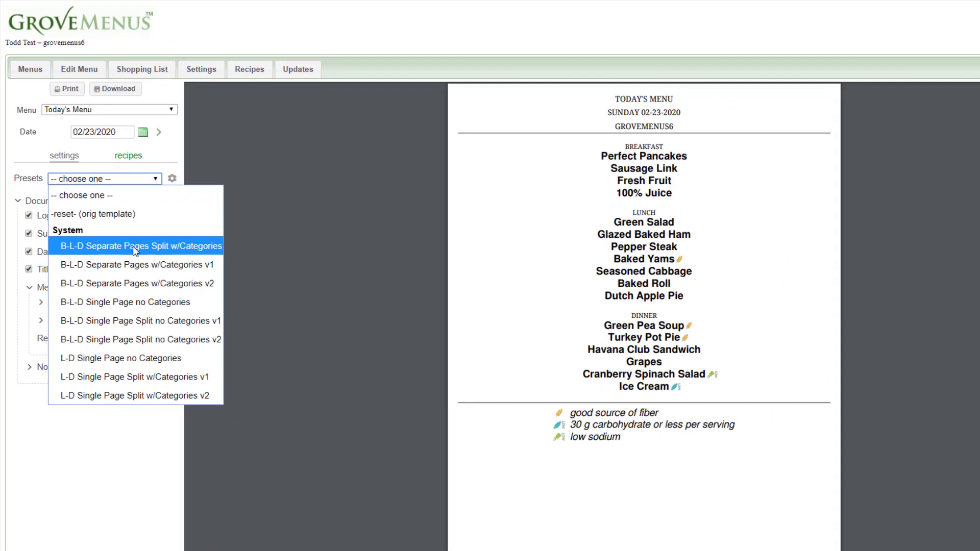
{"action": "left_click", "coordinate": [134, 247]}
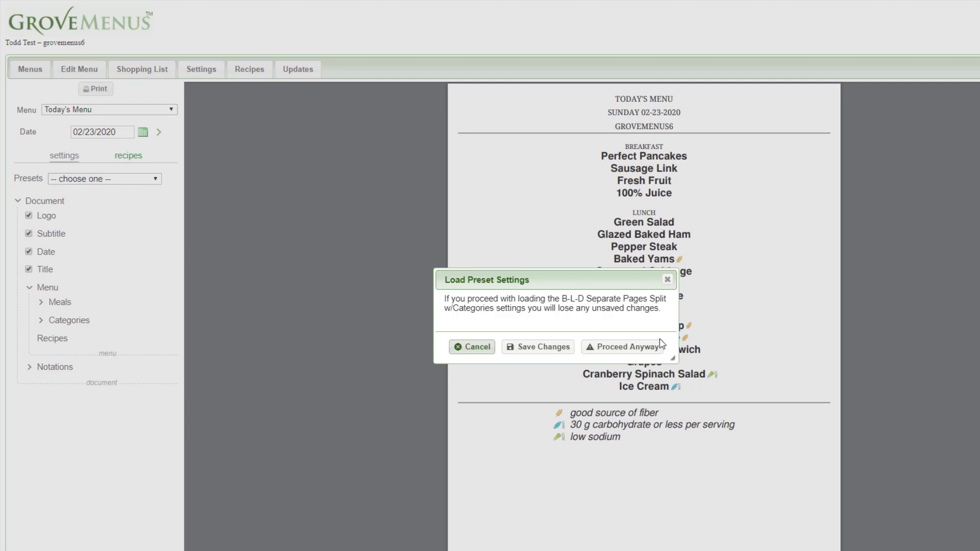
{"action": "left_click", "coordinate": [634, 349]}
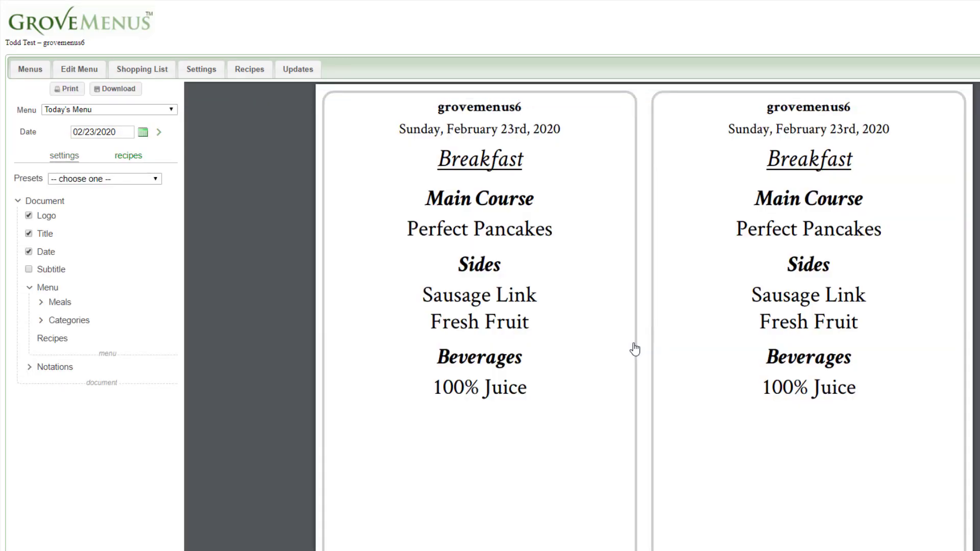
{"action": "scroll", "coordinate": [634, 349], "scroll_direction": "down", "scroll_amount": 10}
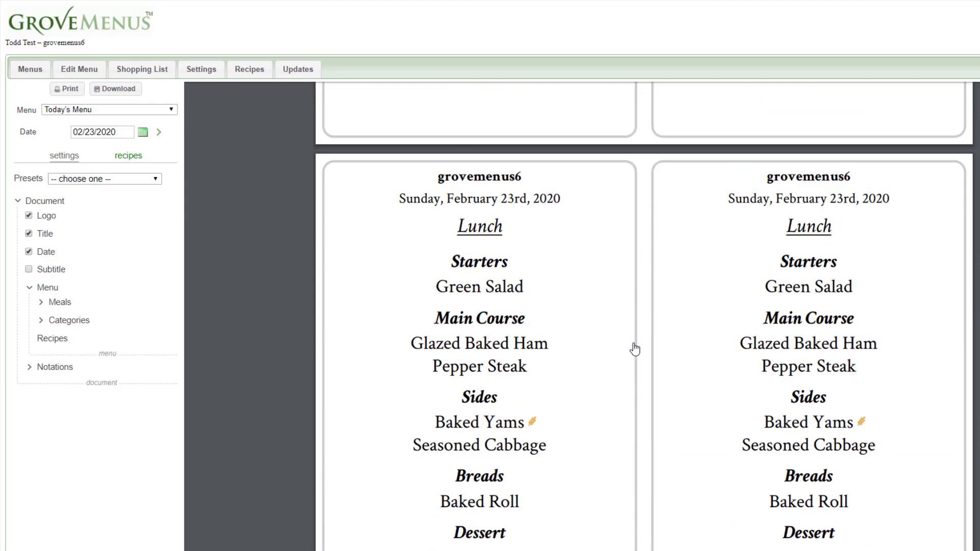
{"action": "scroll", "coordinate": [634, 349], "scroll_direction": "down", "scroll_amount": 15}
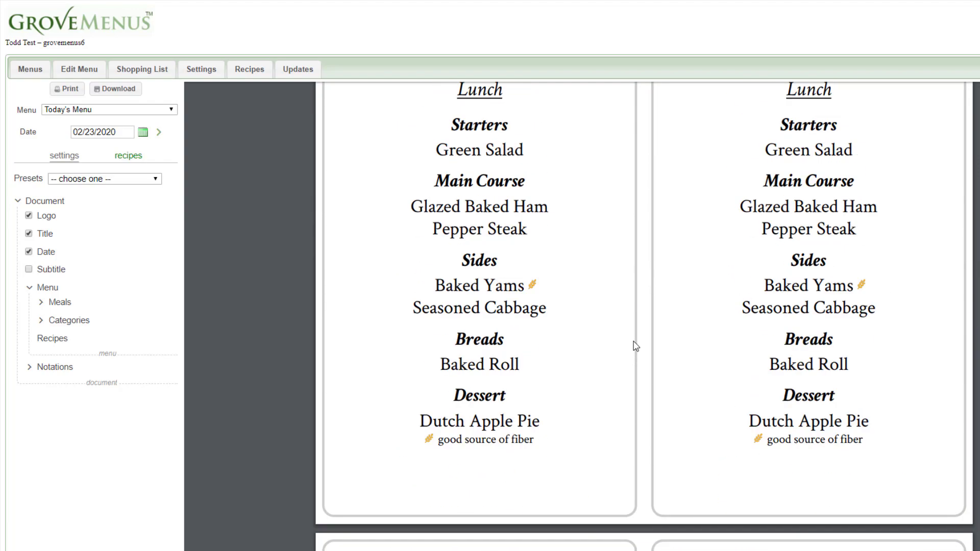
{"action": "scroll", "coordinate": [635, 344], "scroll_direction": "up", "scroll_amount": 5}
{"action": "scroll", "coordinate": [634, 344], "scroll_direction": "down", "scroll_amount": 1}
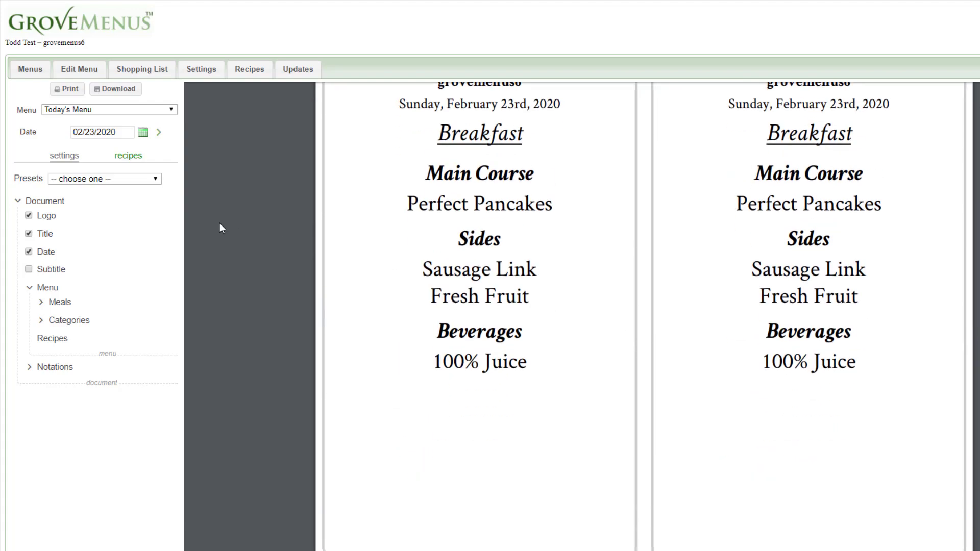
- Load the system preset B-L-D Single Page no Categories, proceeding without saving the current changes
{"action": "left_click", "coordinate": [155, 182]}
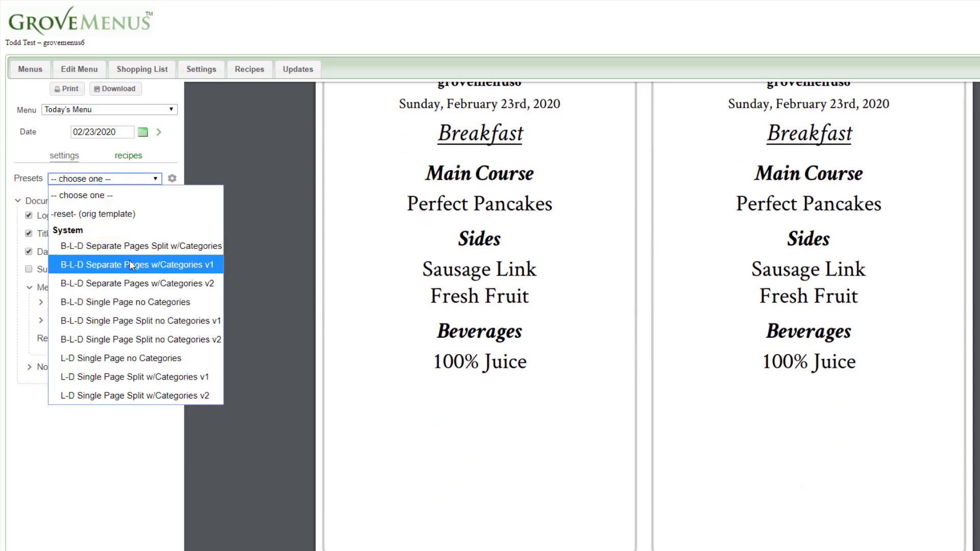
{"action": "left_click", "coordinate": [135, 303]}
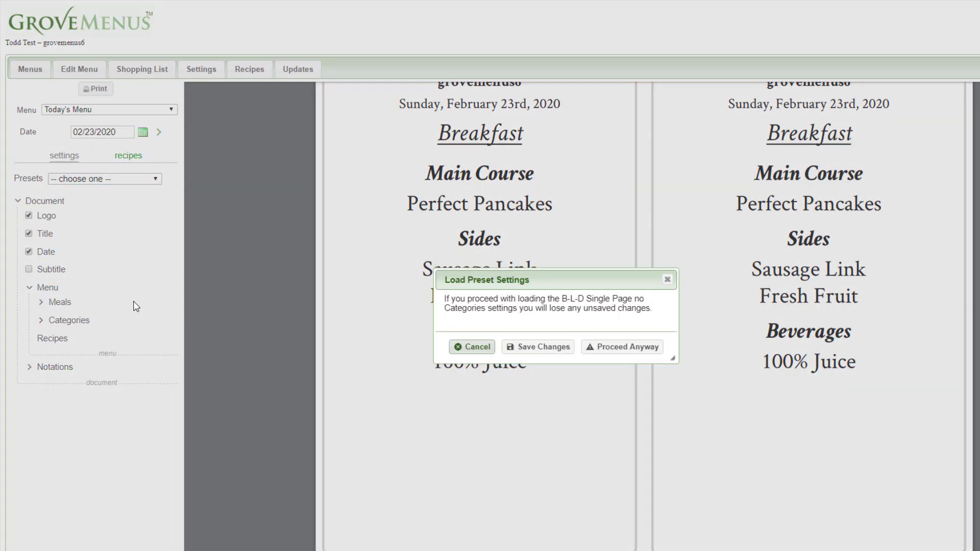
{"action": "left_click", "coordinate": [608, 347]}
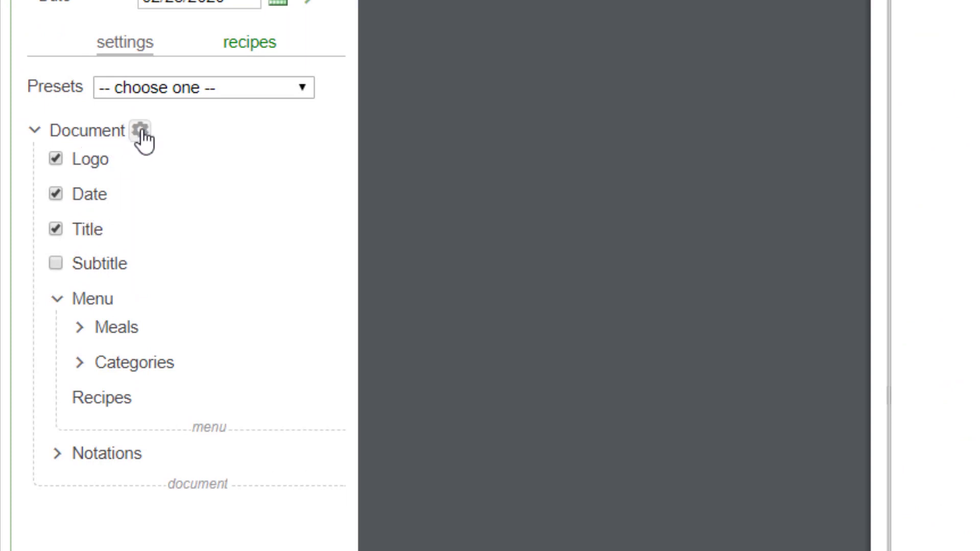
- Change the border style of the whole document to Dashed in the document settings
{"action": "left_click", "coordinate": [140, 131]}
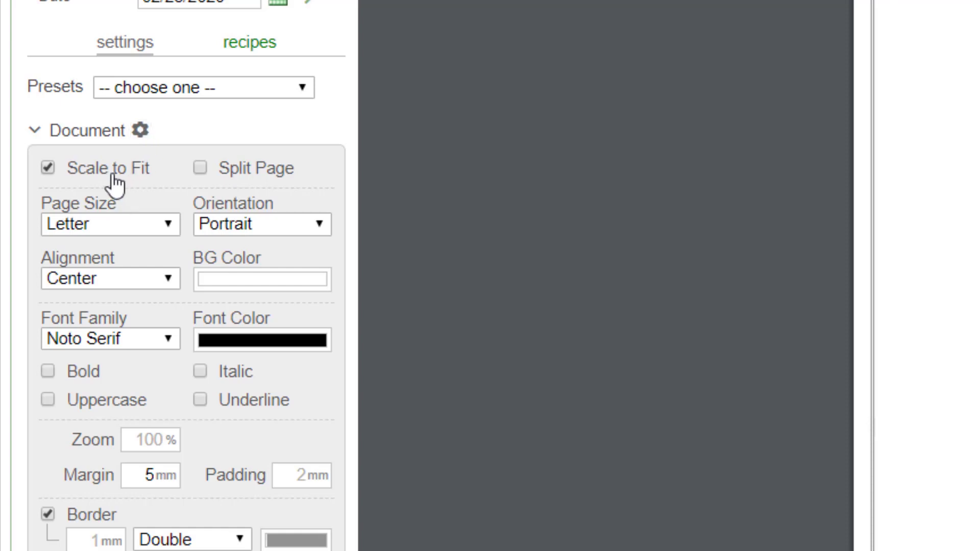
{"action": "mouse_move", "coordinate": [225, 179]}
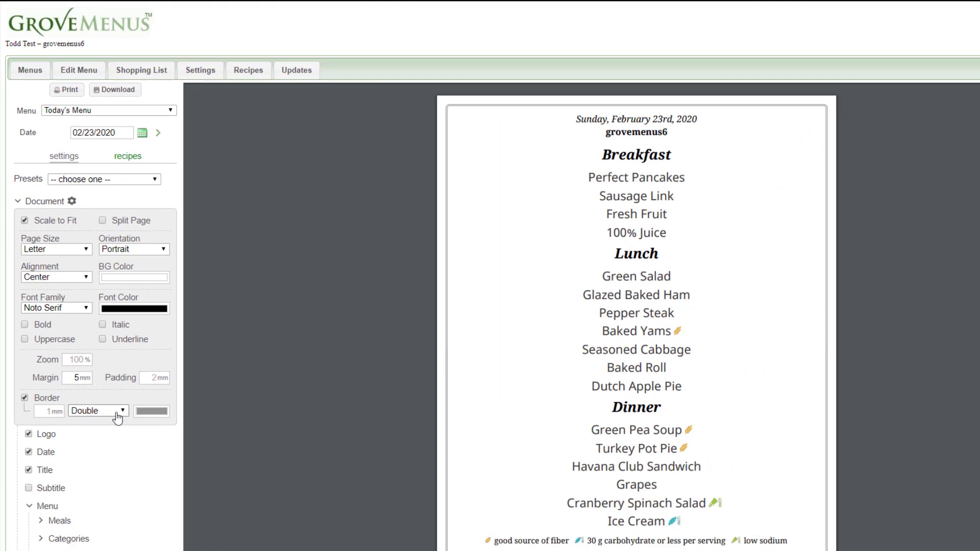
{"action": "left_click", "coordinate": [120, 414]}
{"action": "left_click", "coordinate": [114, 425]}
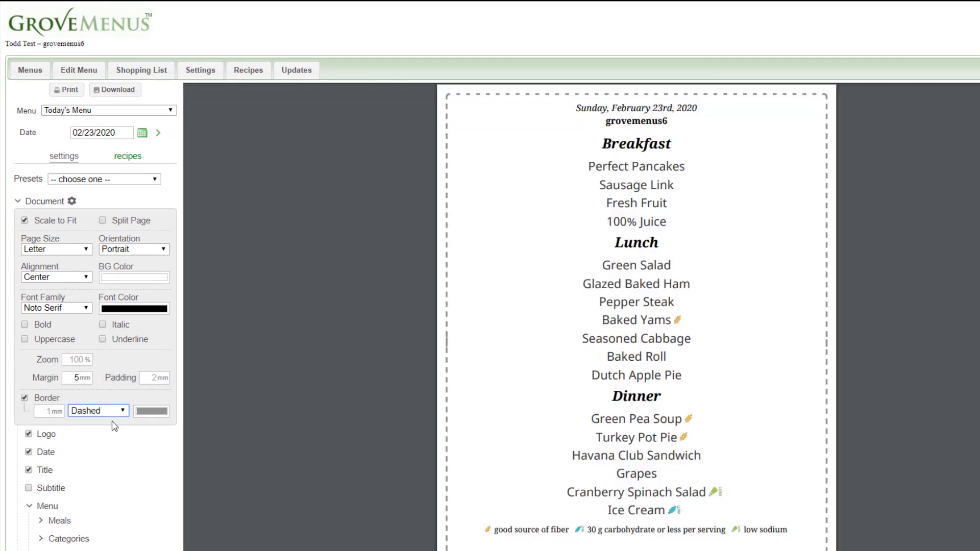
- Try the Split Page option for the document, turn it back off and close the document settings
{"action": "left_click", "coordinate": [103, 221]}
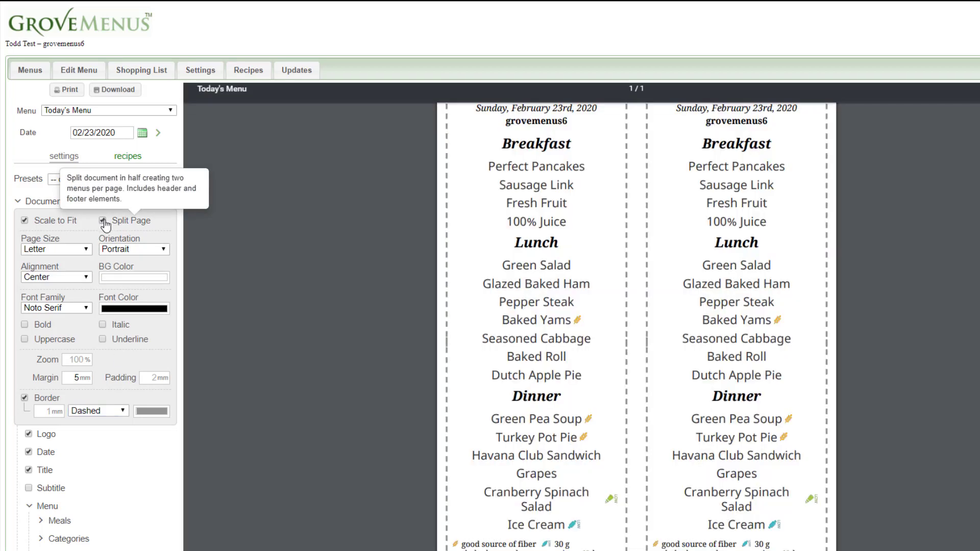
{"action": "left_click", "coordinate": [102, 221]}
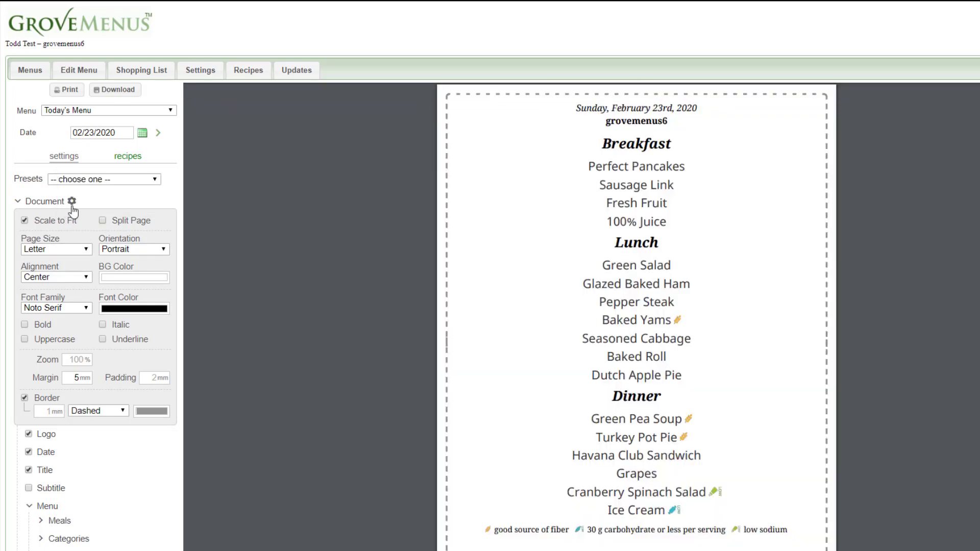
{"action": "left_click", "coordinate": [70, 203]}
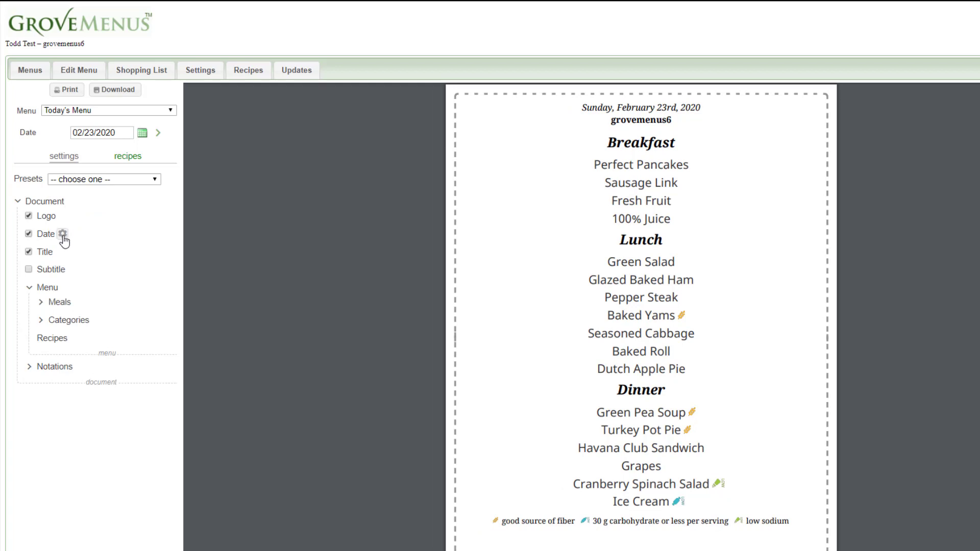
- Set the menu's date format to the 02-23-2020 example (m-d-Y) and put the date in the footer
{"action": "left_click", "coordinate": [62, 234]}
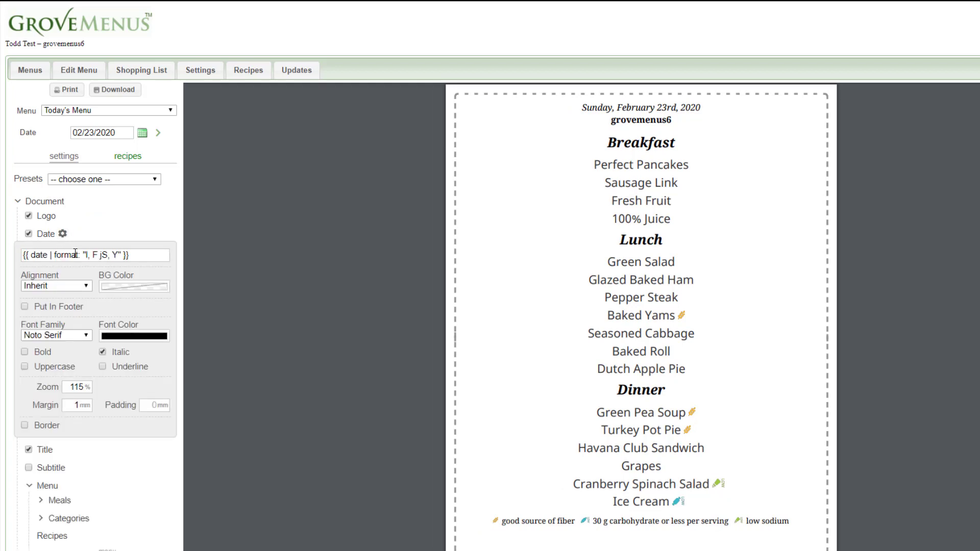
{"action": "left_click", "coordinate": [75, 253]}
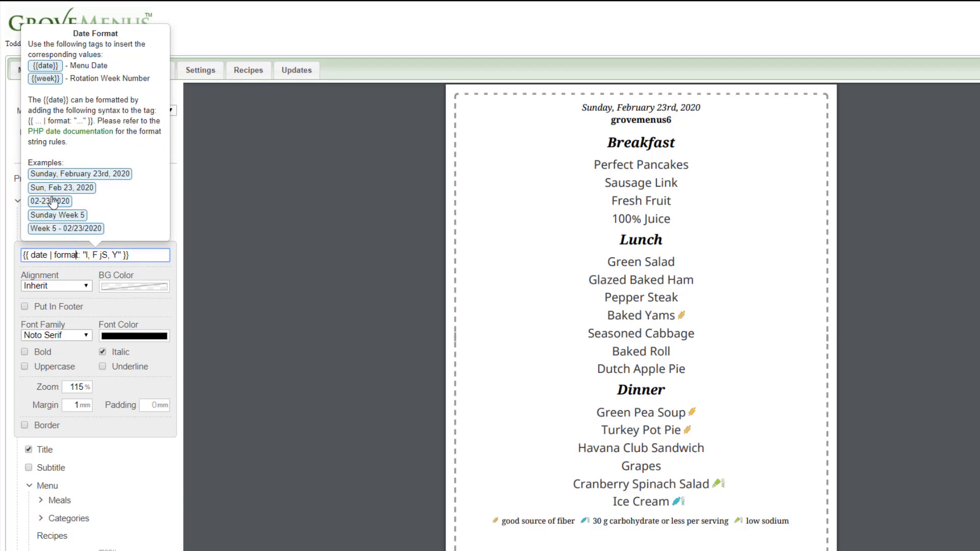
{"action": "left_click", "coordinate": [56, 176]}
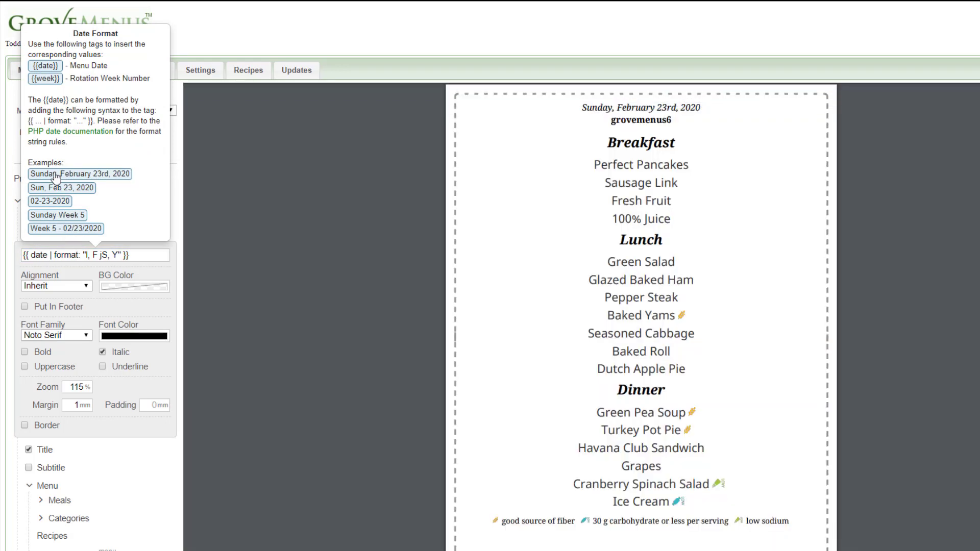
{"action": "left_click", "coordinate": [45, 206]}
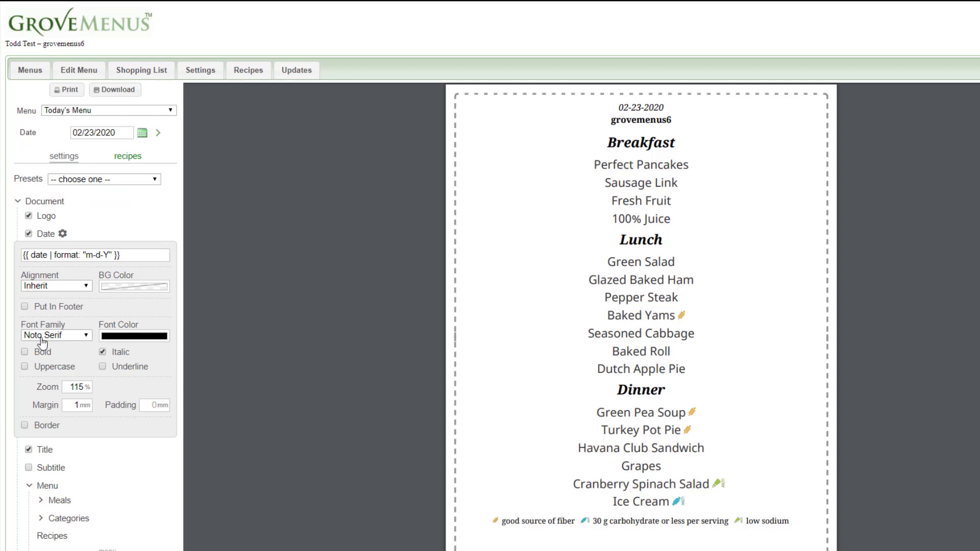
{"action": "left_click", "coordinate": [24, 306]}
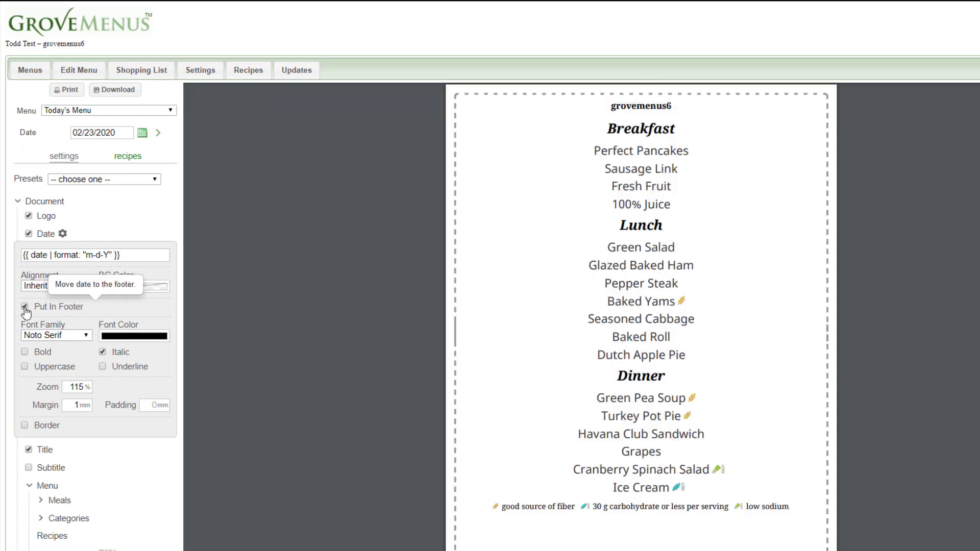
{"action": "left_click", "coordinate": [63, 234]}
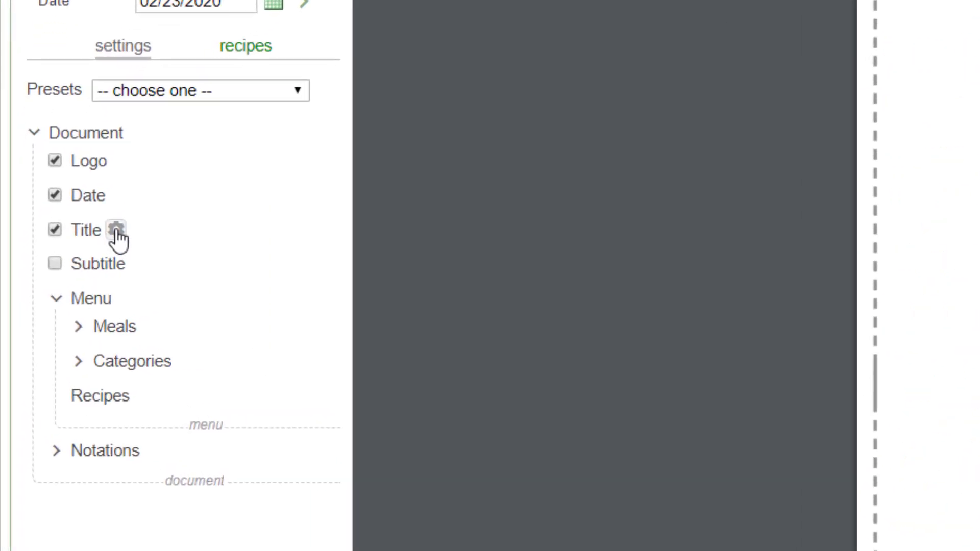
- Collapse and re-expand the Document and Menu groups of the settings tree
{"action": "left_click", "coordinate": [34, 134]}
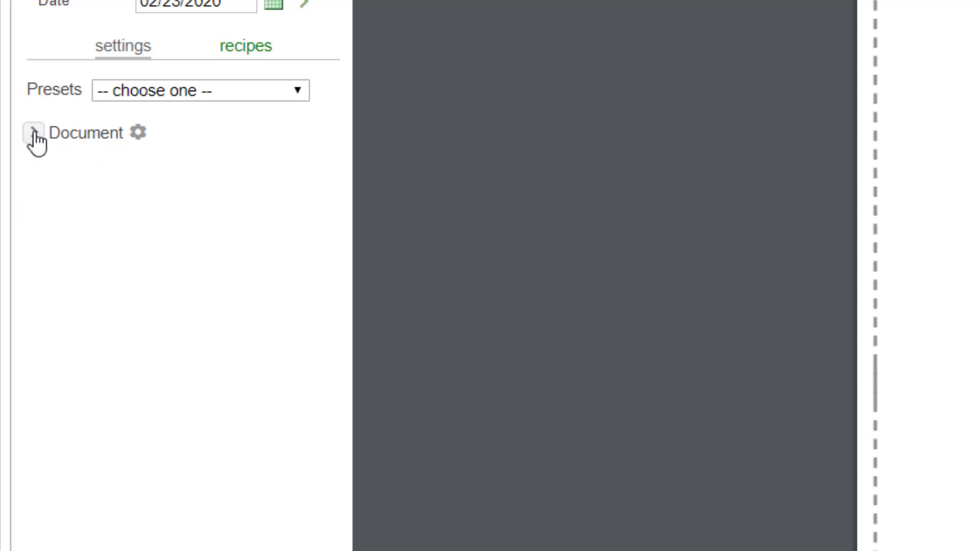
{"action": "left_click", "coordinate": [34, 134]}
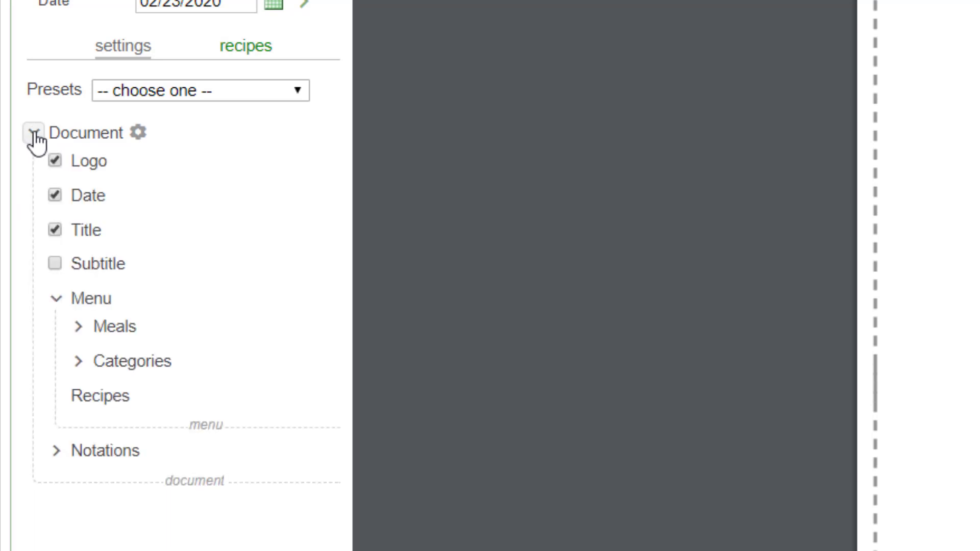
{"action": "left_click", "coordinate": [57, 301]}
{"action": "left_click", "coordinate": [57, 301]}
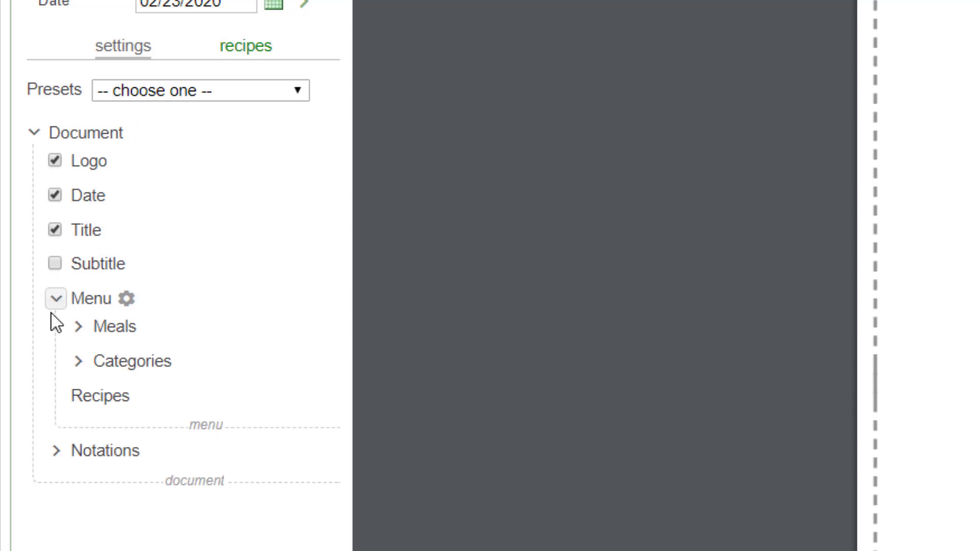
- Expand the Meals group, hide the Morning Meal from the menu and show it again
{"action": "left_click", "coordinate": [78, 328]}
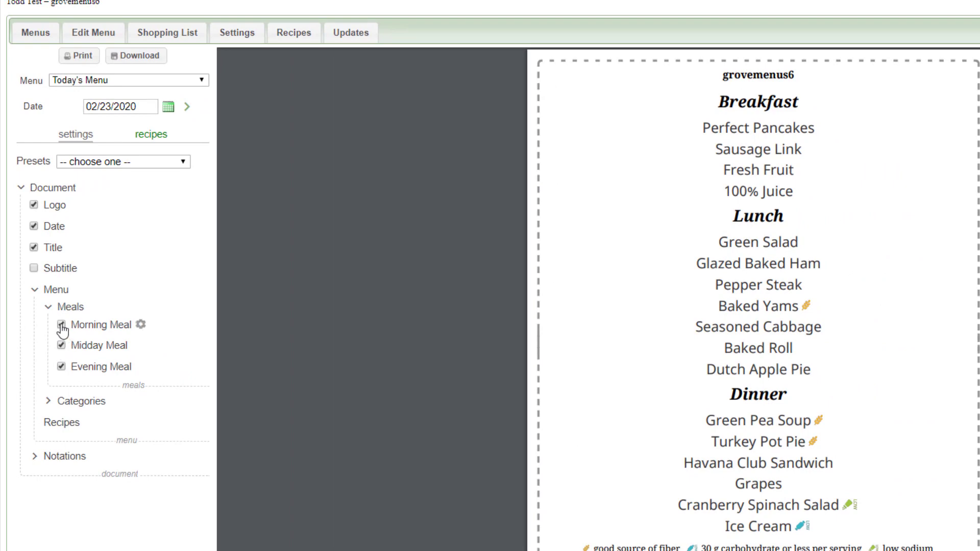
{"action": "left_click", "coordinate": [61, 325]}
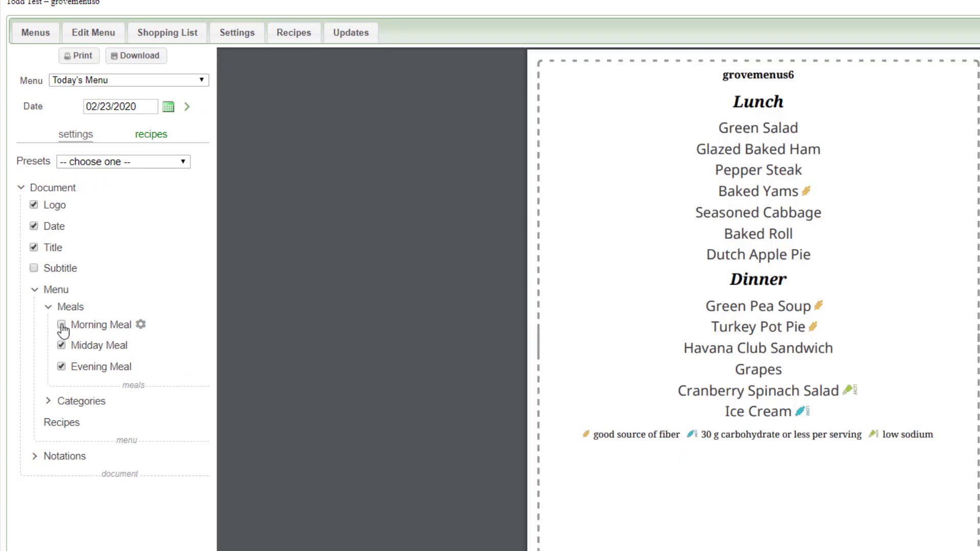
{"action": "left_click", "coordinate": [61, 325]}
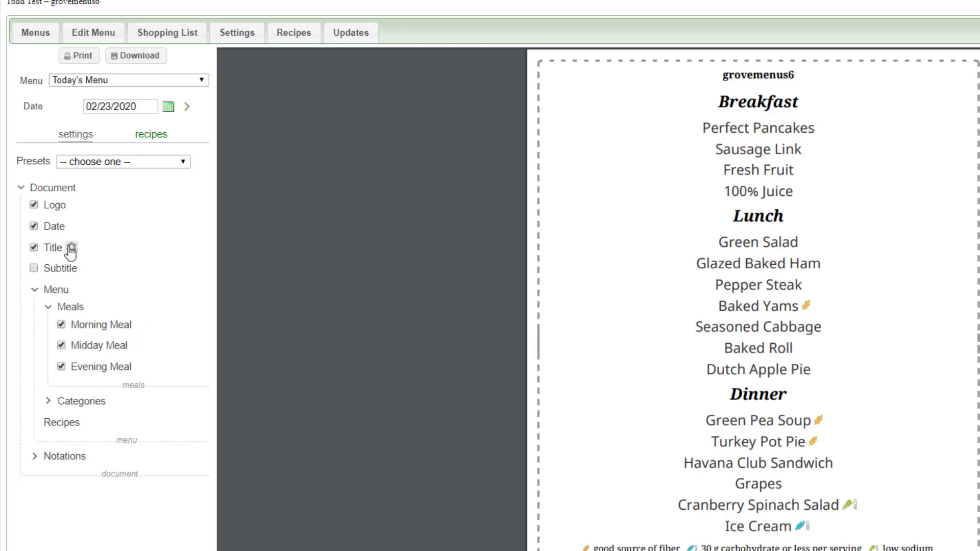
- Open the title's settings and enter "my fac" as the document title
{"action": "left_click", "coordinate": [71, 248]}
{"action": "left_click", "coordinate": [67, 270]}
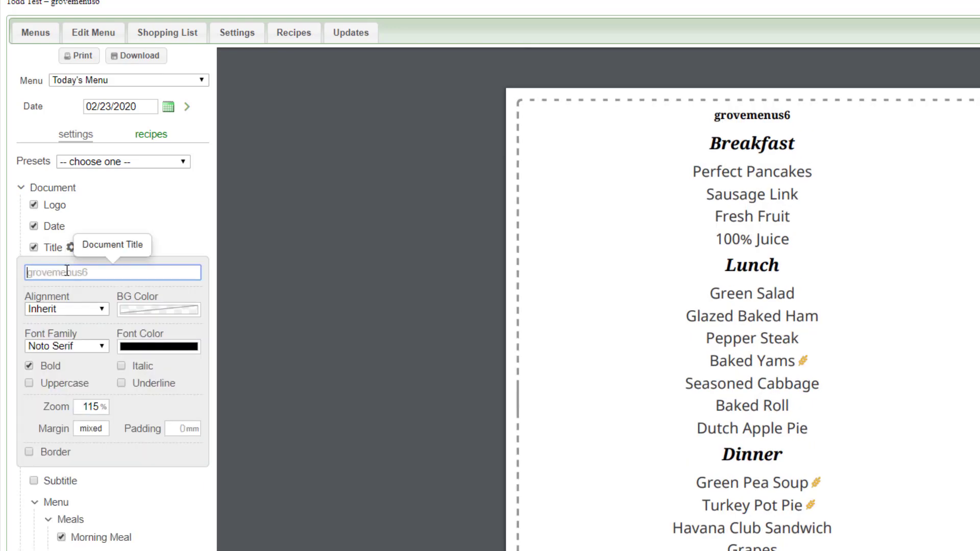
{"action": "type", "text": "my fac"}
{"action": "left_click", "coordinate": [186, 372]}
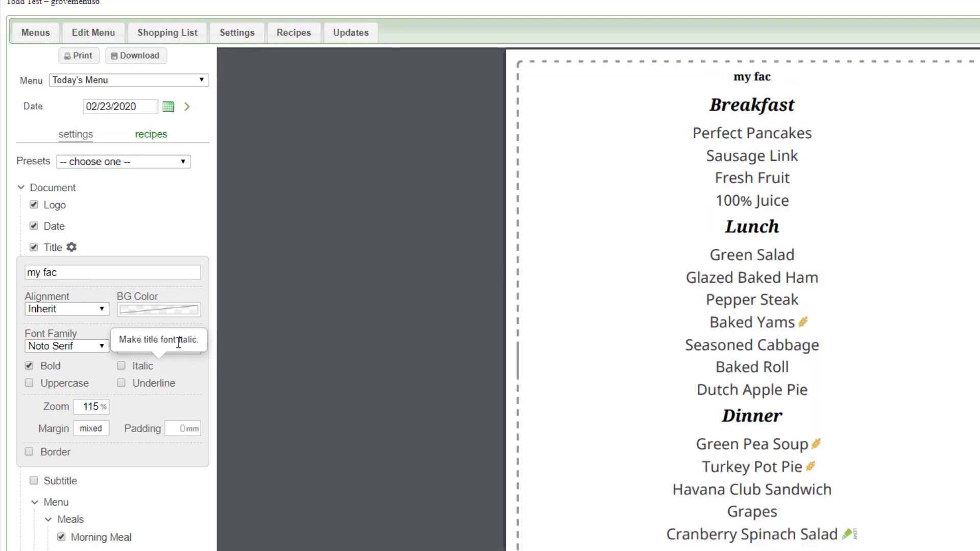
- Set the title's zoom to 175% and its font color to red, rgb(240,32,32), and close the title settings
{"action": "left_click_drag", "start_coordinate": [80, 411], "coordinate": [103, 407]}
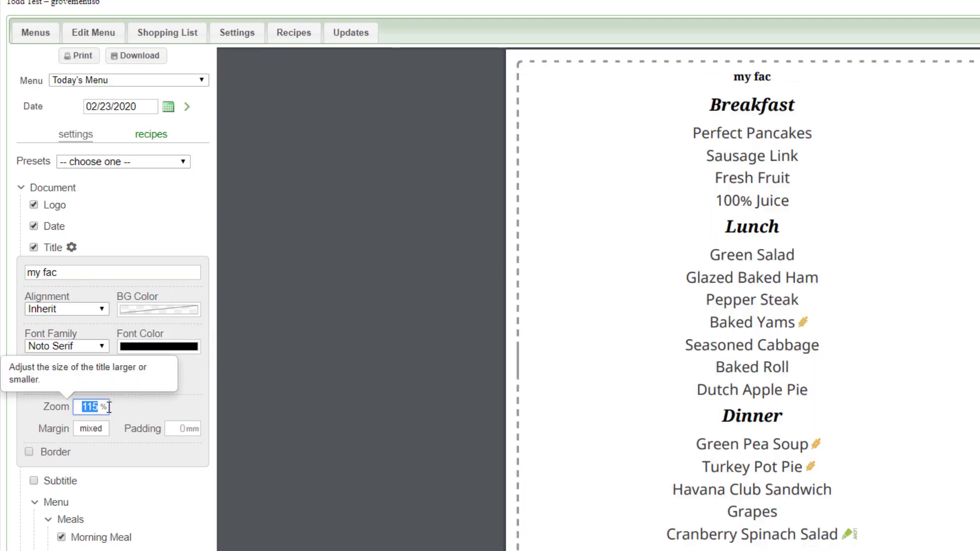
{"action": "type", "text": "175"}
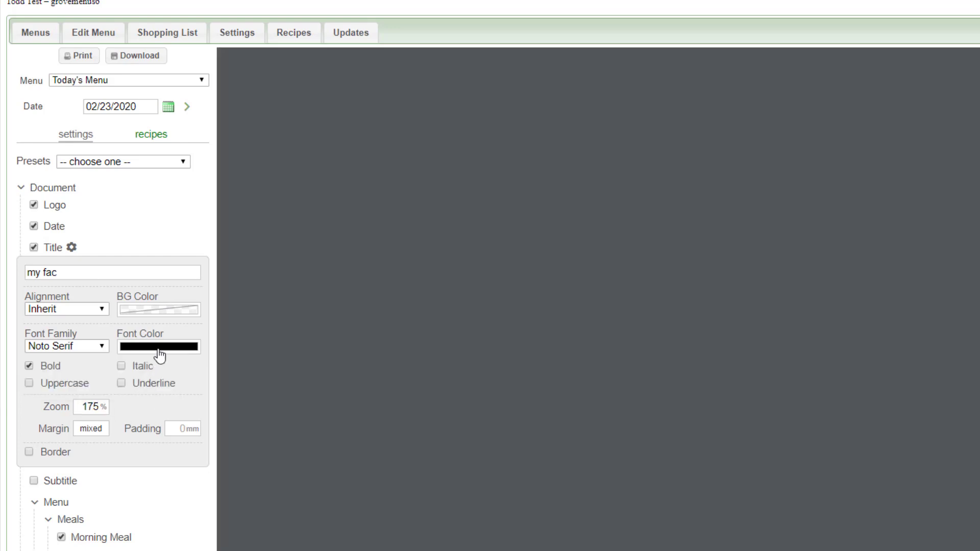
{"action": "left_click", "coordinate": [158, 348]}
{"action": "left_click", "coordinate": [196, 361]}
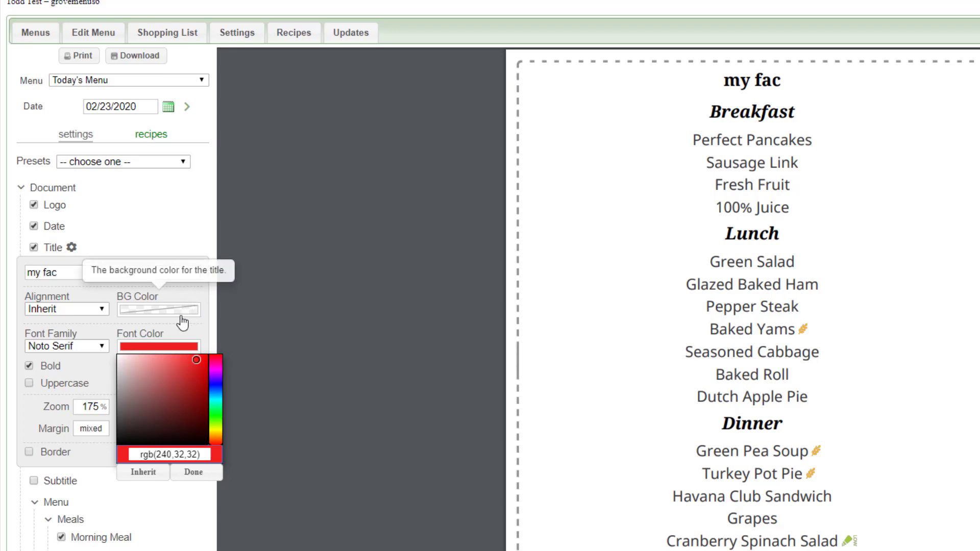
{"action": "left_click", "coordinate": [192, 471]}
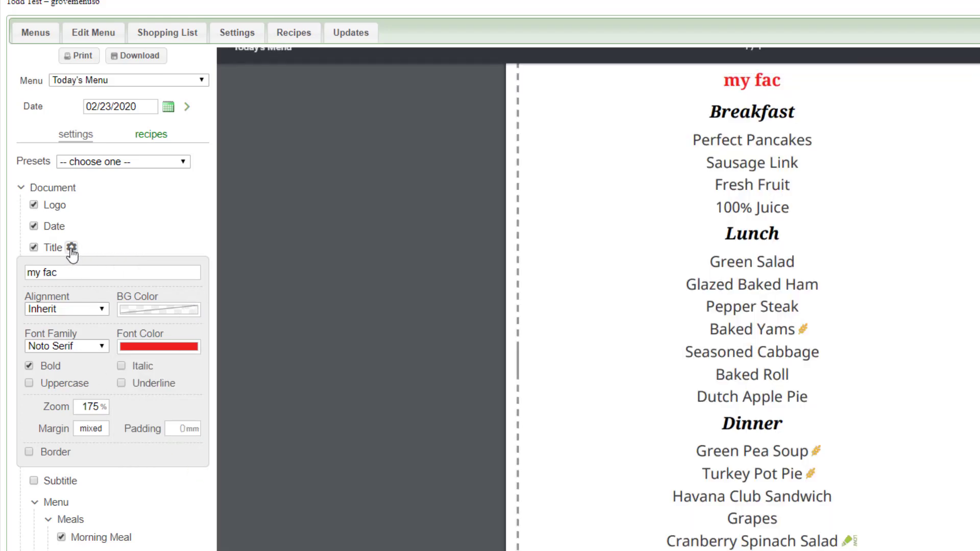
{"action": "left_click", "coordinate": [71, 248]}
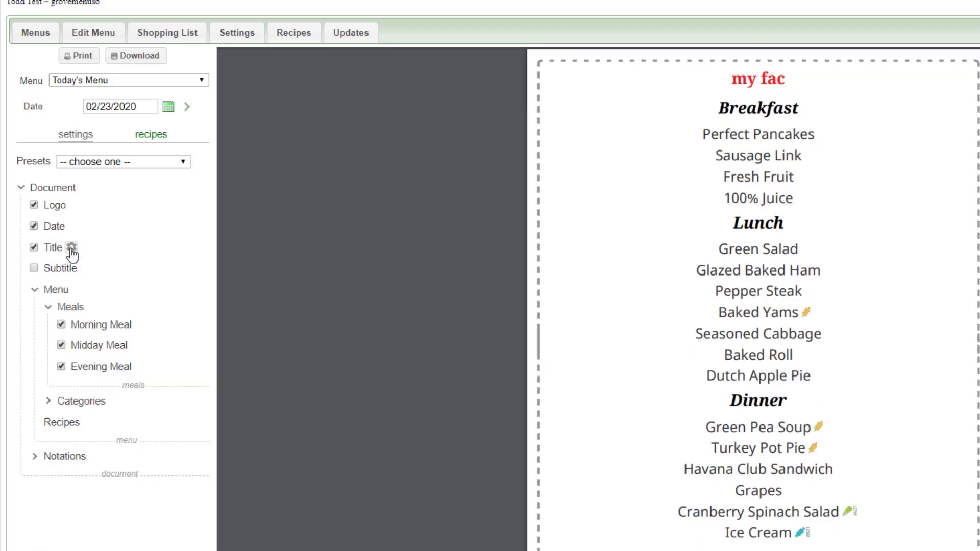
- Expand the Notations group and its Nutritional Icons list, hide the nutritional icons from the menu and show them again
{"action": "left_click", "coordinate": [35, 457]}
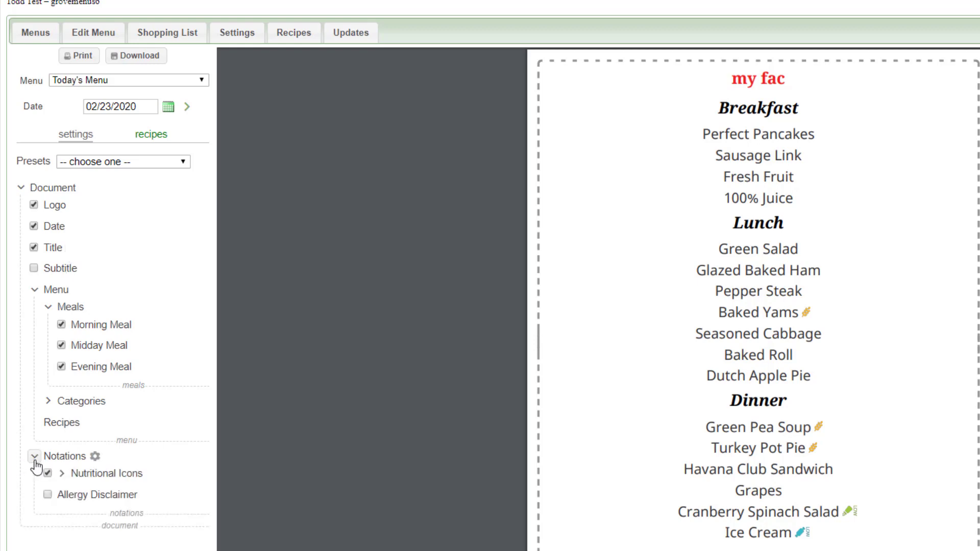
{"action": "left_click", "coordinate": [62, 473]}
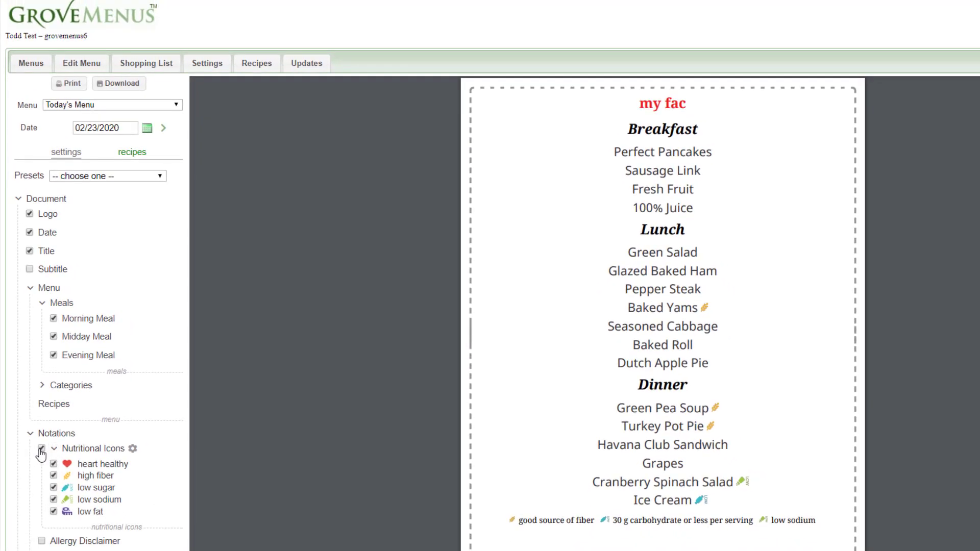
{"action": "left_click", "coordinate": [42, 449]}
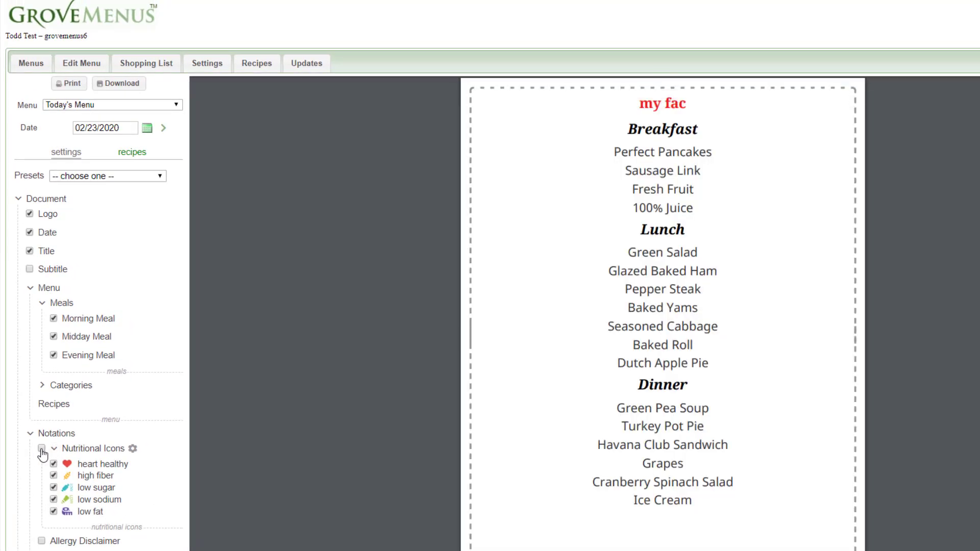
{"action": "left_click", "coordinate": [42, 450]}
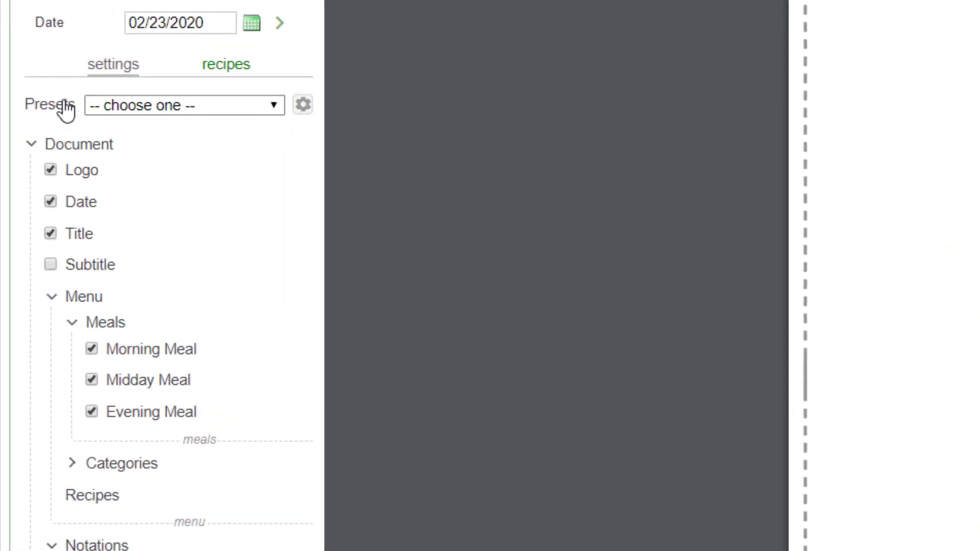
- Save the current menu settings as a new facility preset named "my fav"
{"action": "left_click", "coordinate": [303, 105]}
{"action": "left_click", "coordinate": [177, 165]}
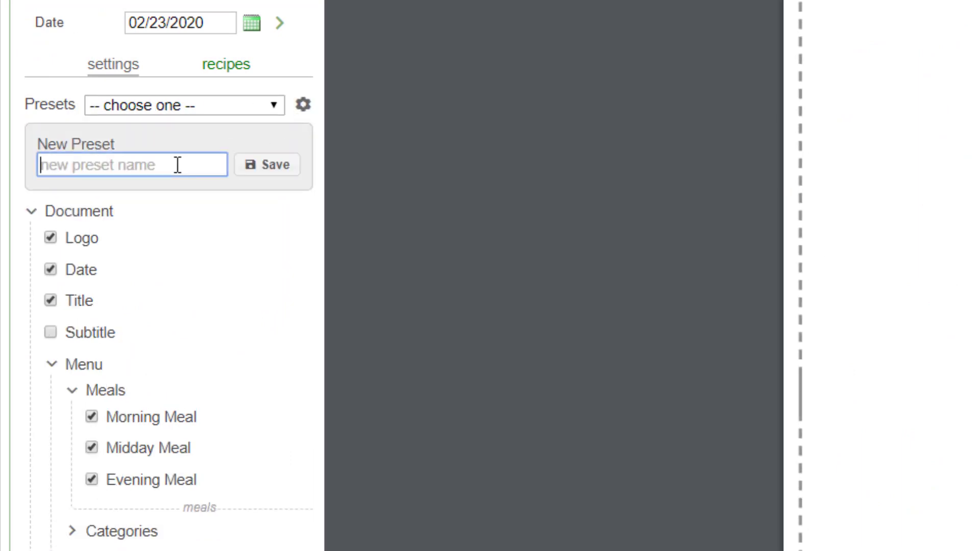
{"action": "type", "text": "my"}
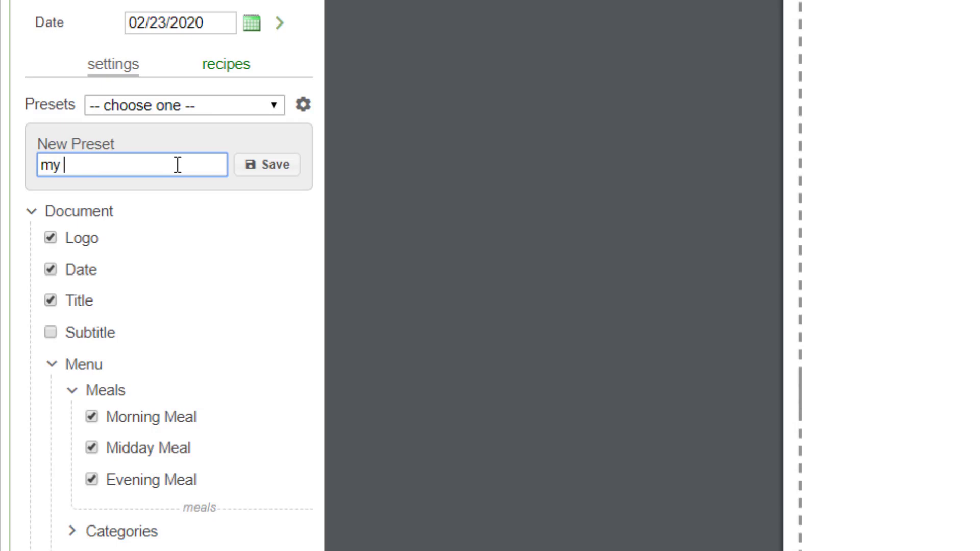
{"action": "type", "text": " fav"}
{"action": "left_click", "coordinate": [270, 164]}
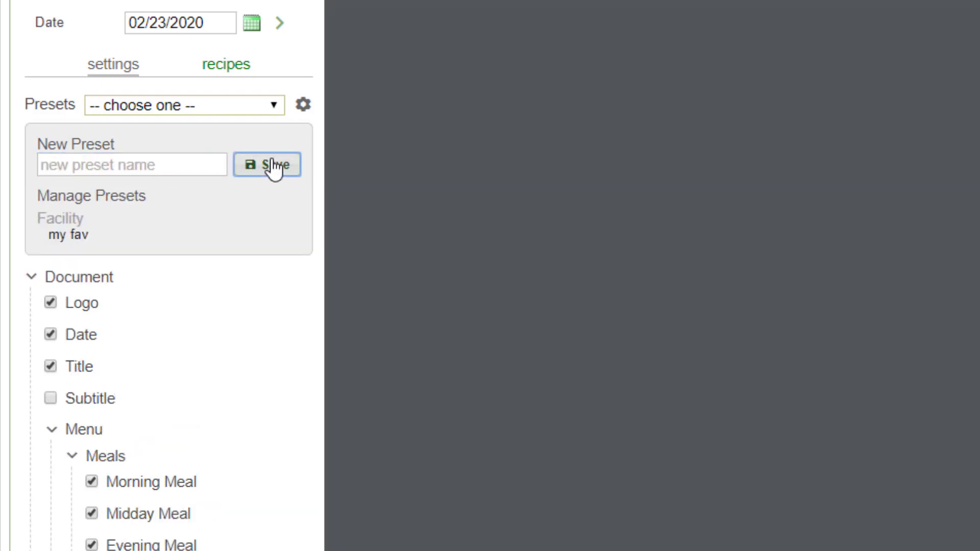
- Load the system preset "L-D Single Page Split w/Categories v2", discarding unsaved changes
{"action": "left_click", "coordinate": [271, 109]}
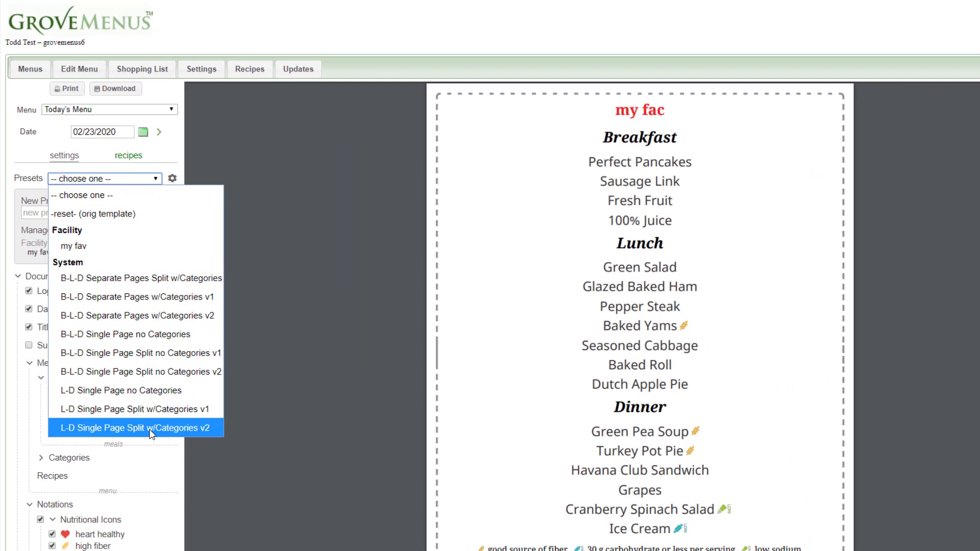
{"action": "left_click", "coordinate": [152, 432]}
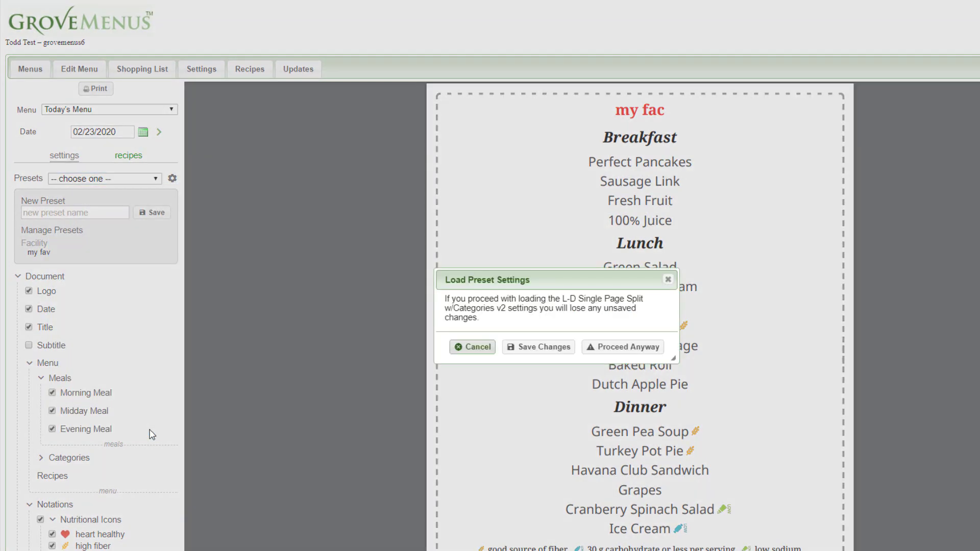
{"action": "left_click", "coordinate": [618, 351]}
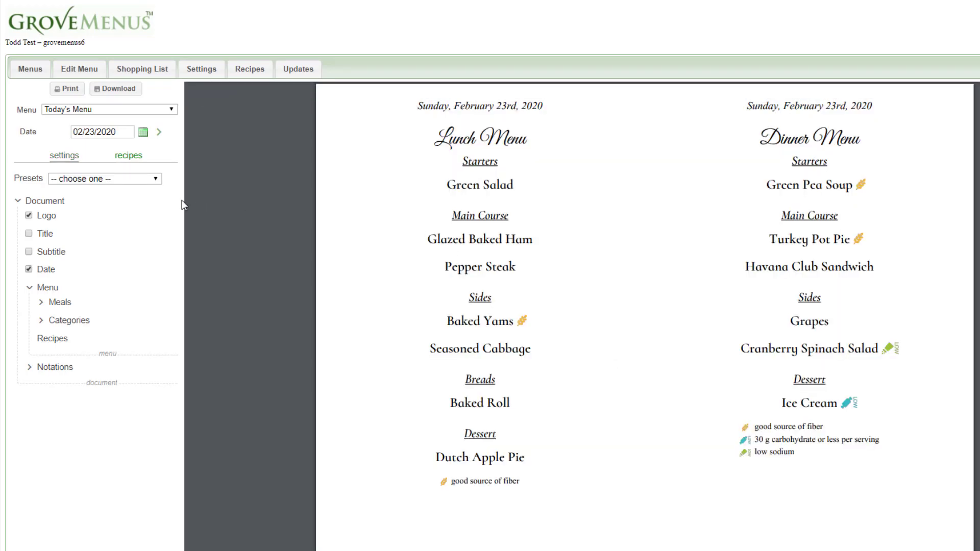
- Load the facility preset "my fav" and proceed without saving changes
{"action": "left_click", "coordinate": [154, 182]}
{"action": "left_click", "coordinate": [96, 245]}
{"action": "left_click", "coordinate": [656, 352]}
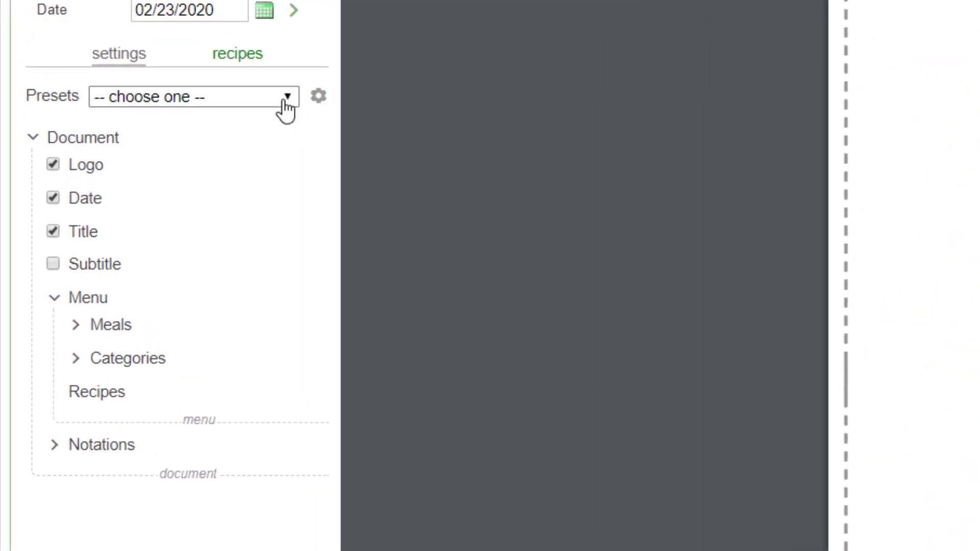
- Rename the facility preset "my fav" to "good facility", save the new name, and delete that preset
{"action": "left_click", "coordinate": [286, 102]}
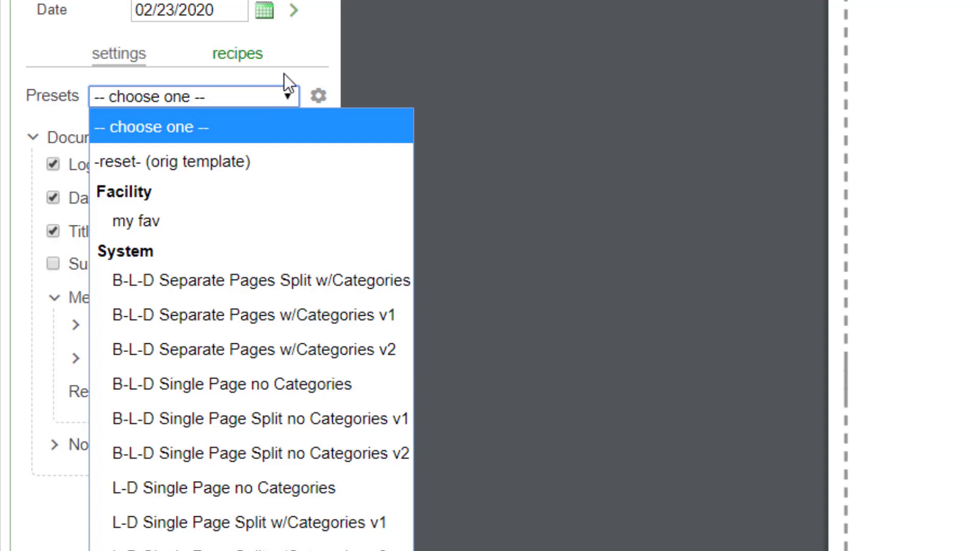
{"action": "left_click", "coordinate": [287, 53]}
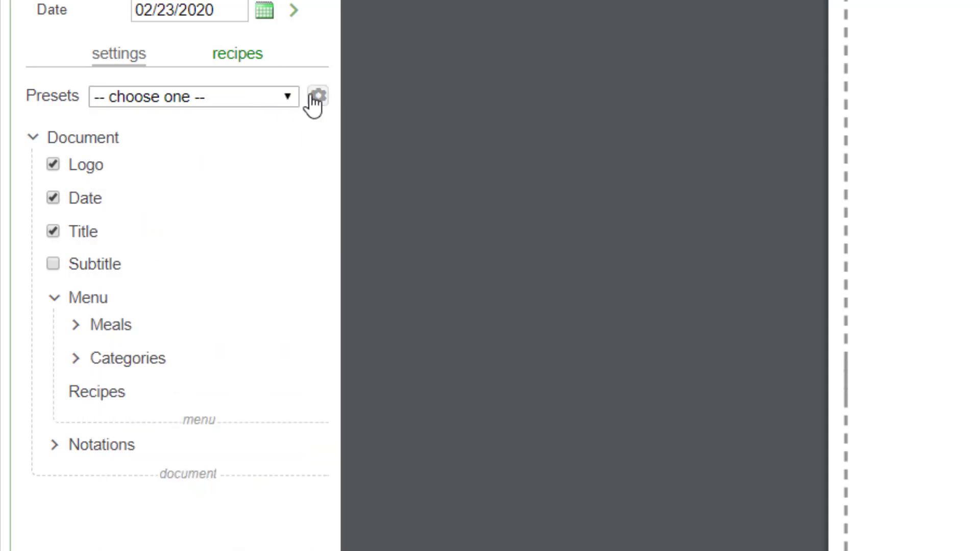
{"action": "left_click", "coordinate": [317, 97]}
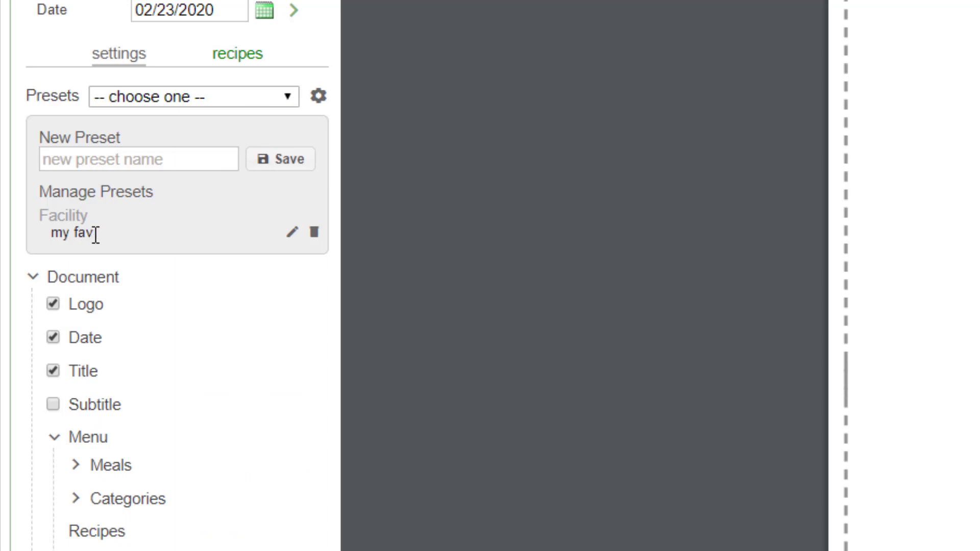
{"action": "left_click", "coordinate": [292, 234]}
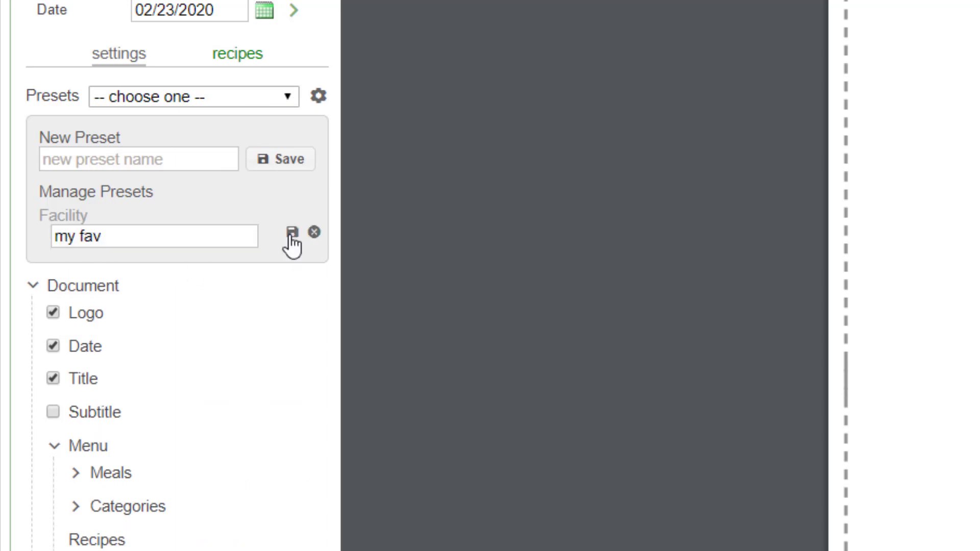
{"action": "left_click_drag", "start_coordinate": [155, 236], "coordinate": [44, 236]}
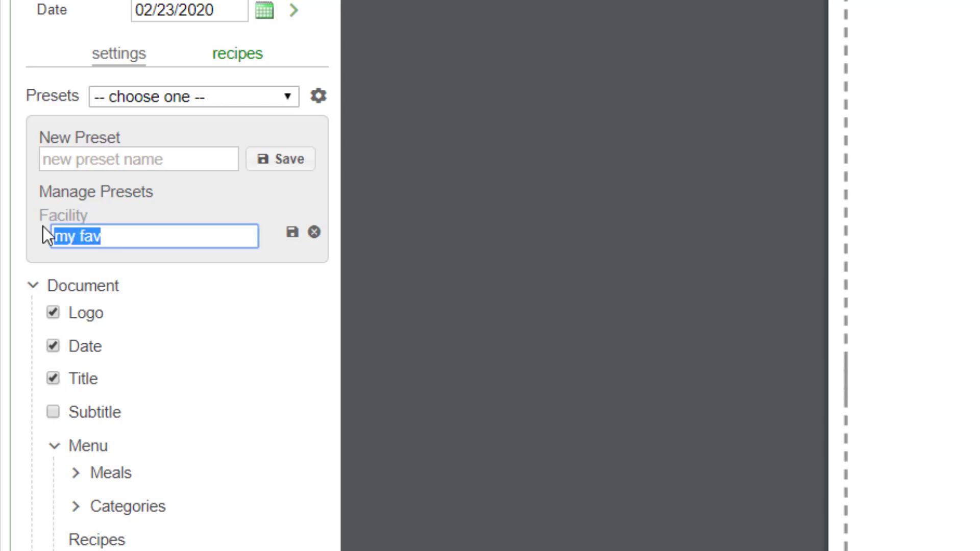
{"action": "type", "text": "goo"}
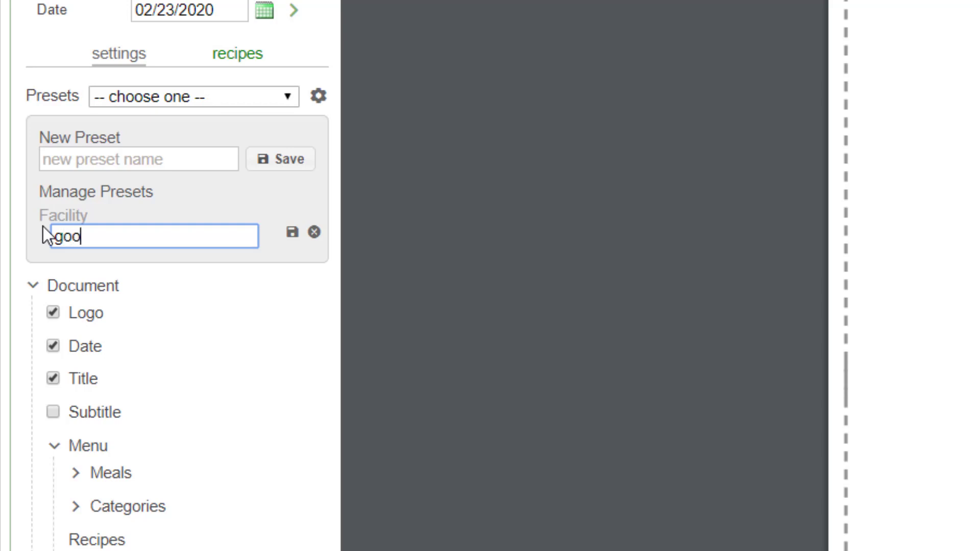
{"action": "type", "text": "d facility"}
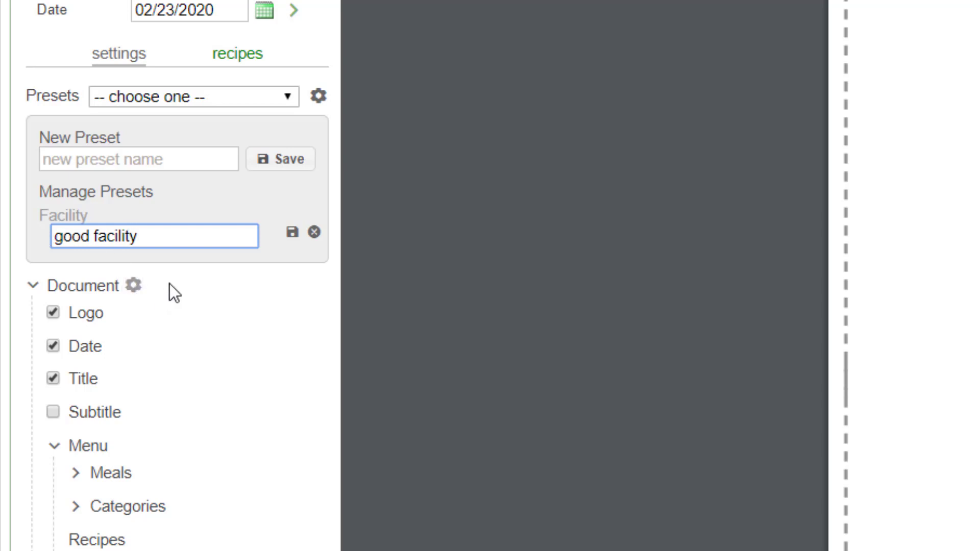
{"action": "left_click", "coordinate": [203, 279]}
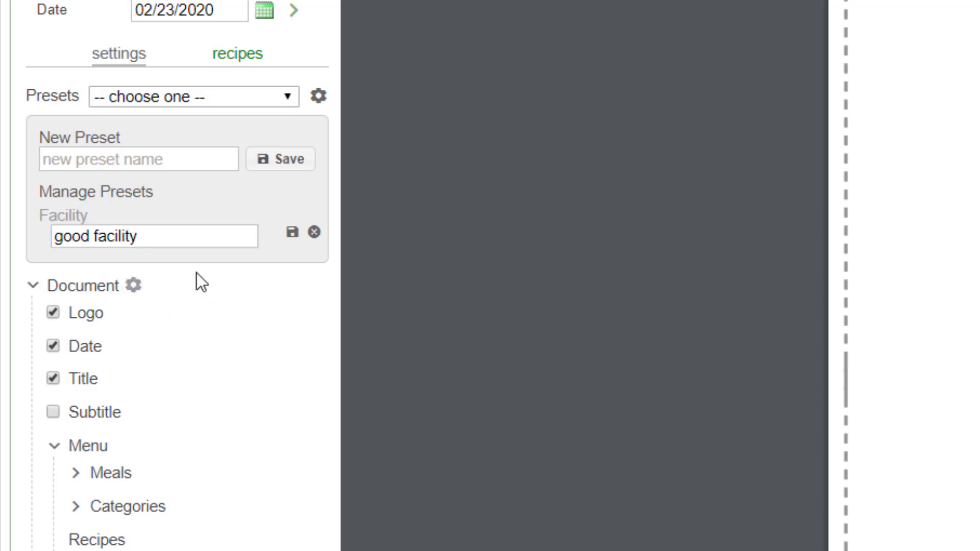
{"action": "left_click", "coordinate": [291, 234]}
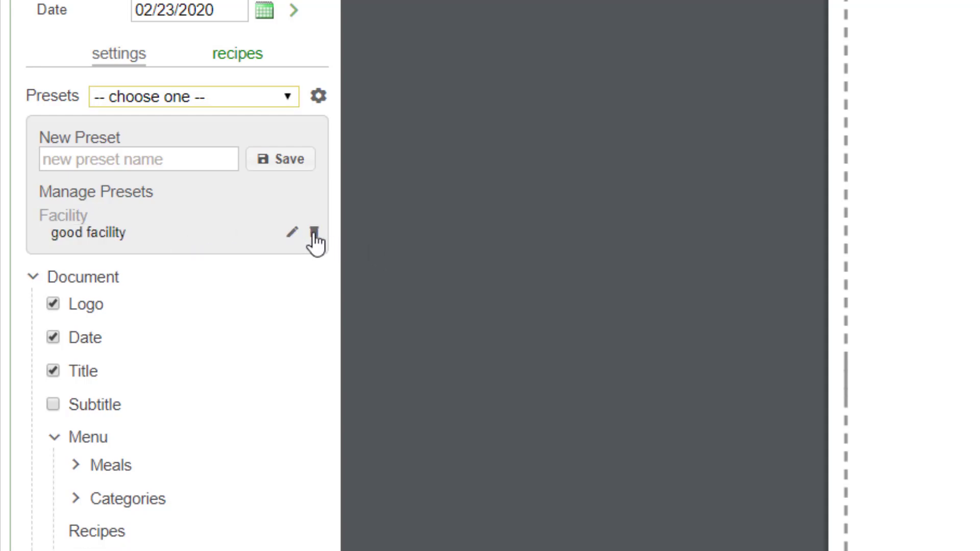
{"action": "left_click", "coordinate": [313, 234]}
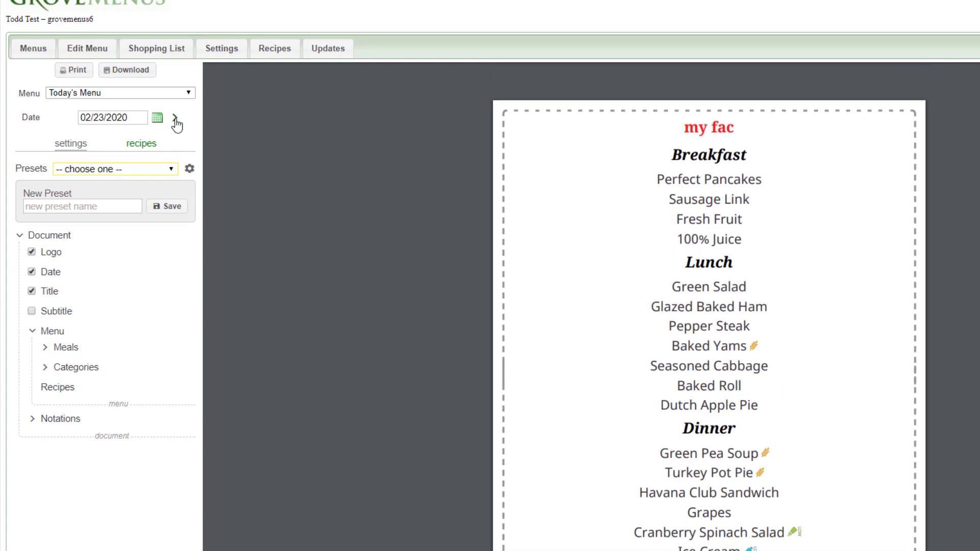
- Advance the menu date one day at a time to 02/25/2020, and pick 02/29/2020 from the calendar
{"action": "left_click", "coordinate": [175, 118]}
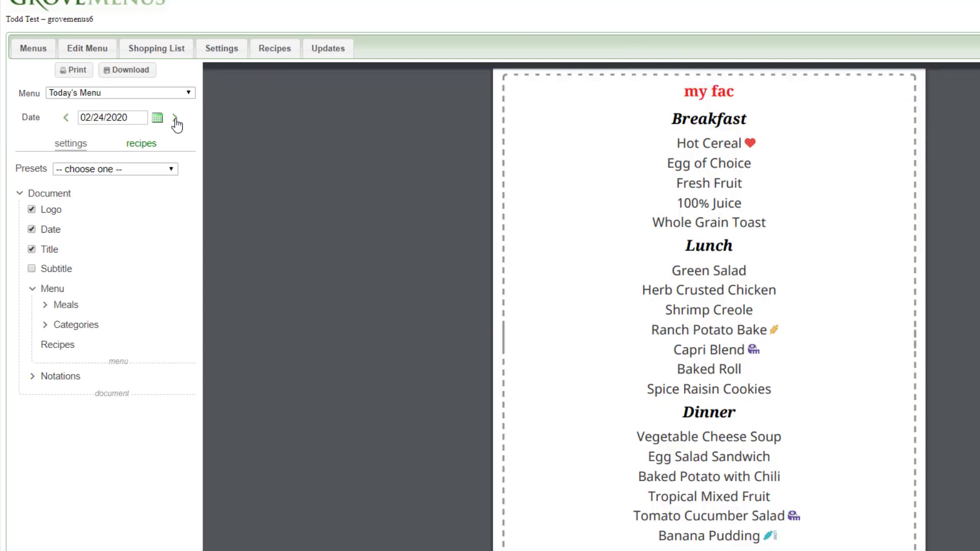
{"action": "left_click", "coordinate": [175, 118]}
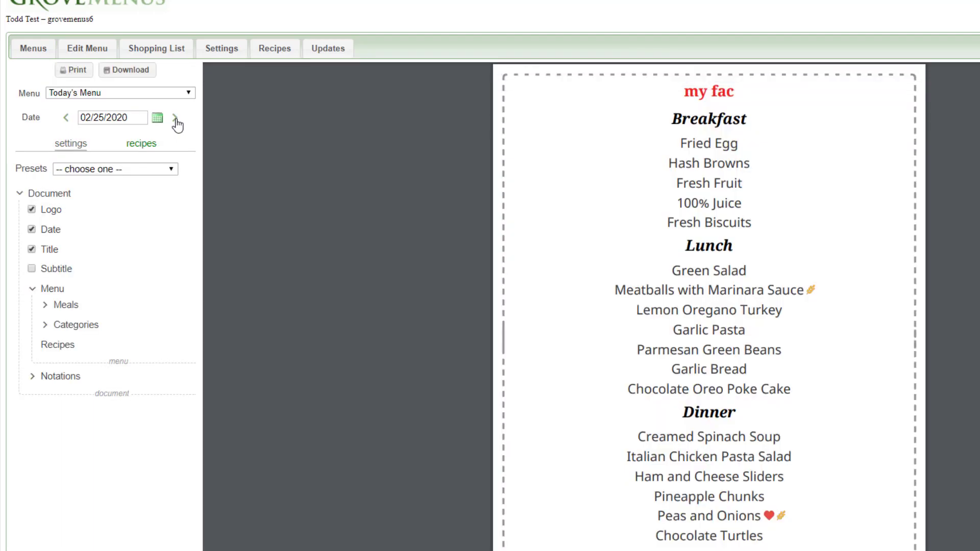
{"action": "left_click", "coordinate": [158, 118]}
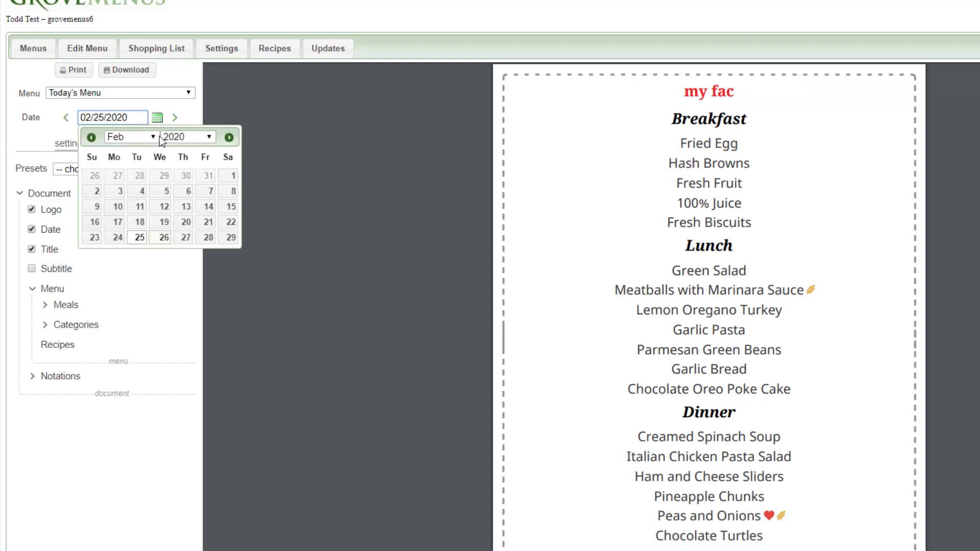
{"action": "left_click", "coordinate": [230, 238]}
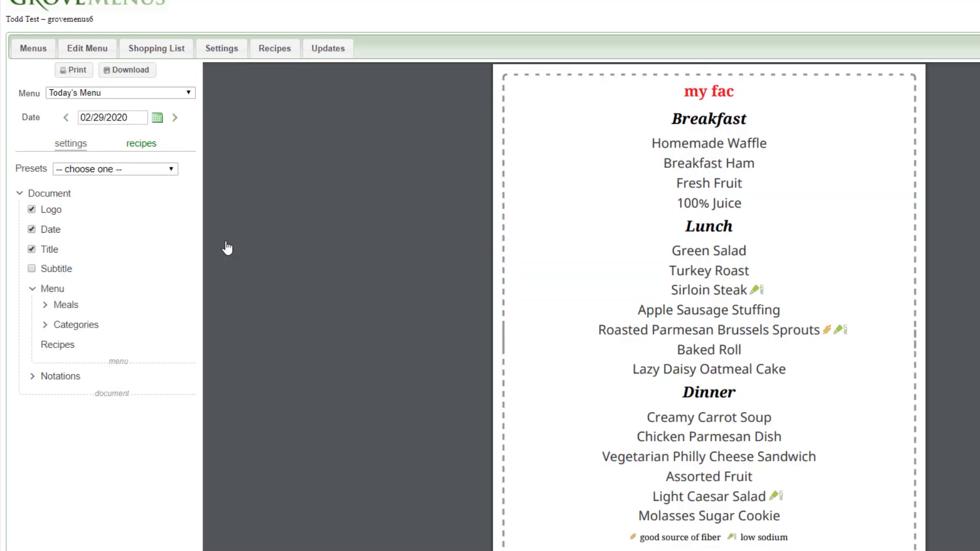
- Switch the menu type to This Week's Today's Menus and look through the daily pages of the preview
{"action": "left_click", "coordinate": [186, 95]}
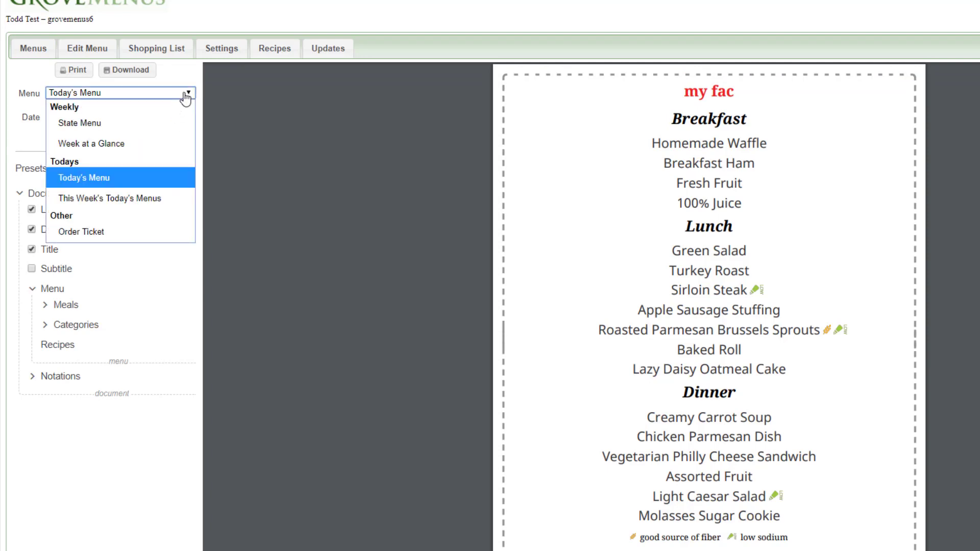
{"action": "left_click", "coordinate": [137, 202]}
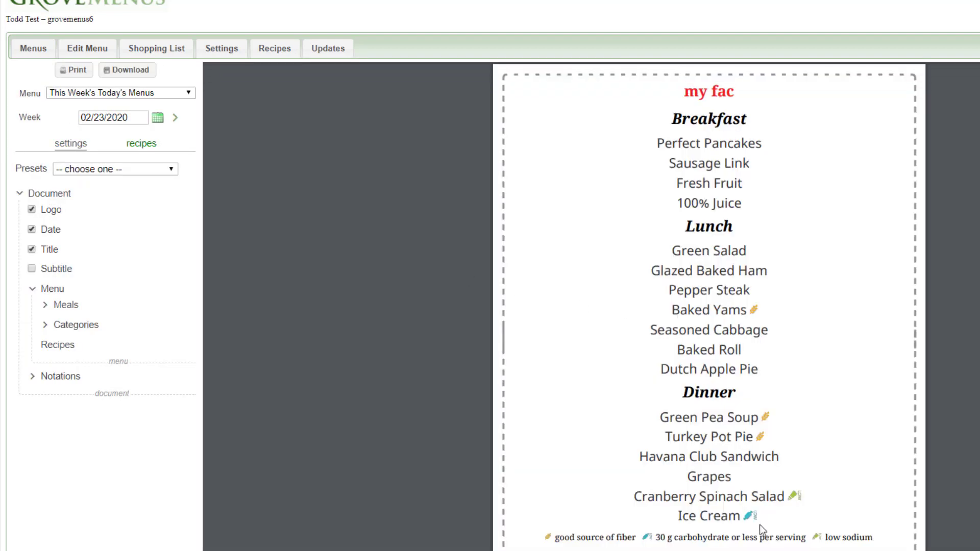
{"action": "scroll", "coordinate": [717, 506], "scroll_direction": "down", "scroll_amount": 10}
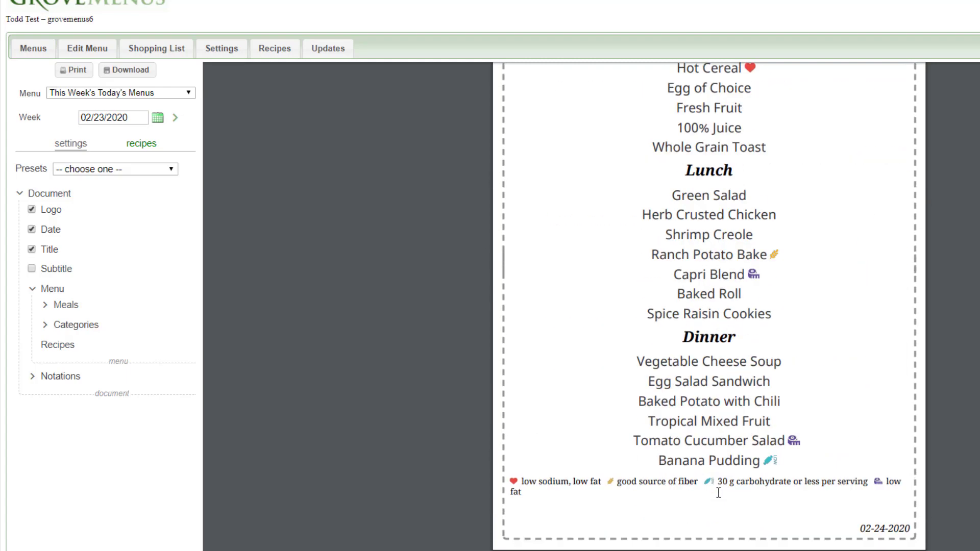
{"action": "scroll", "coordinate": [718, 492], "scroll_direction": "down", "scroll_amount": 18}
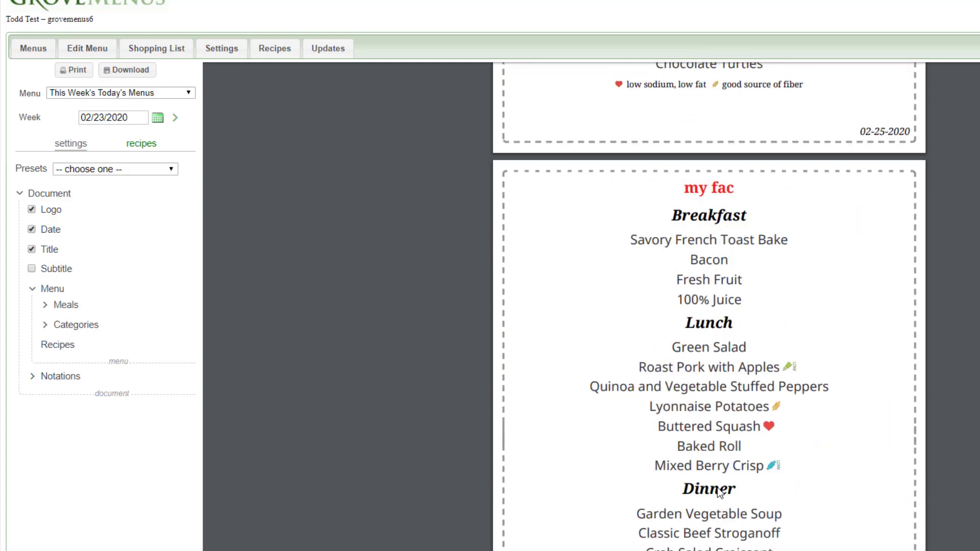
{"action": "scroll", "coordinate": [689, 434], "scroll_direction": "up", "scroll_amount": 20}
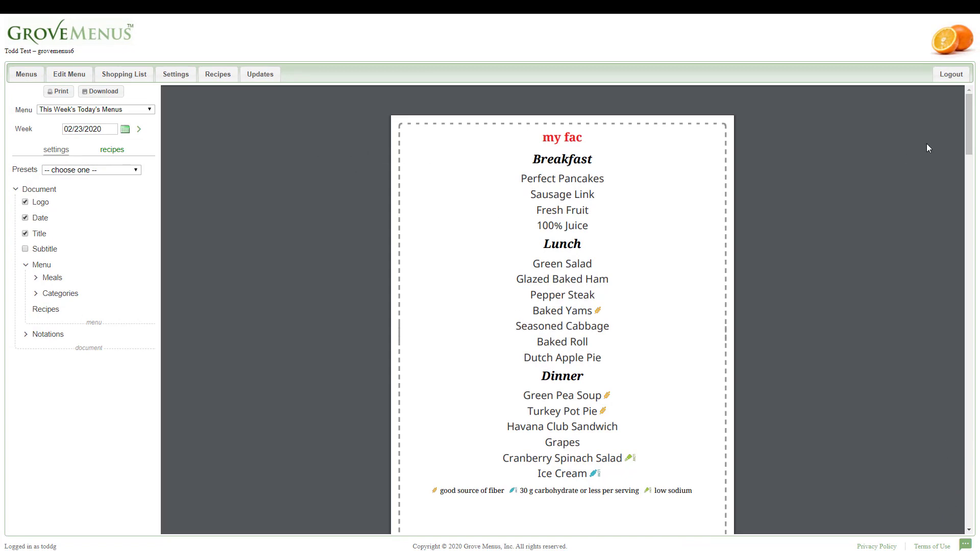
- Switch the menu type to Order Ticket and look through the ticket pages for the meals
{"action": "mouse_move", "coordinate": [941, 102]}
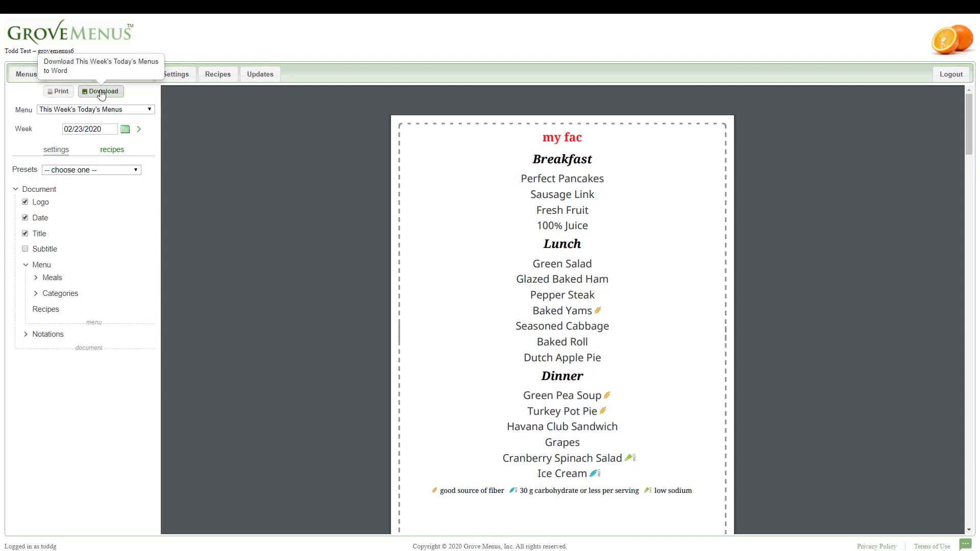
{"action": "left_click", "coordinate": [149, 110]}
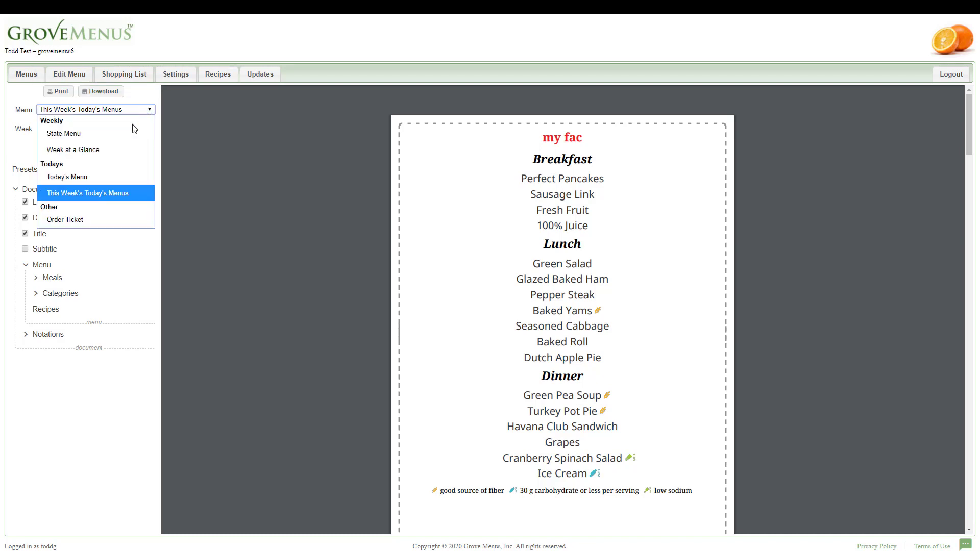
{"action": "left_click", "coordinate": [80, 221]}
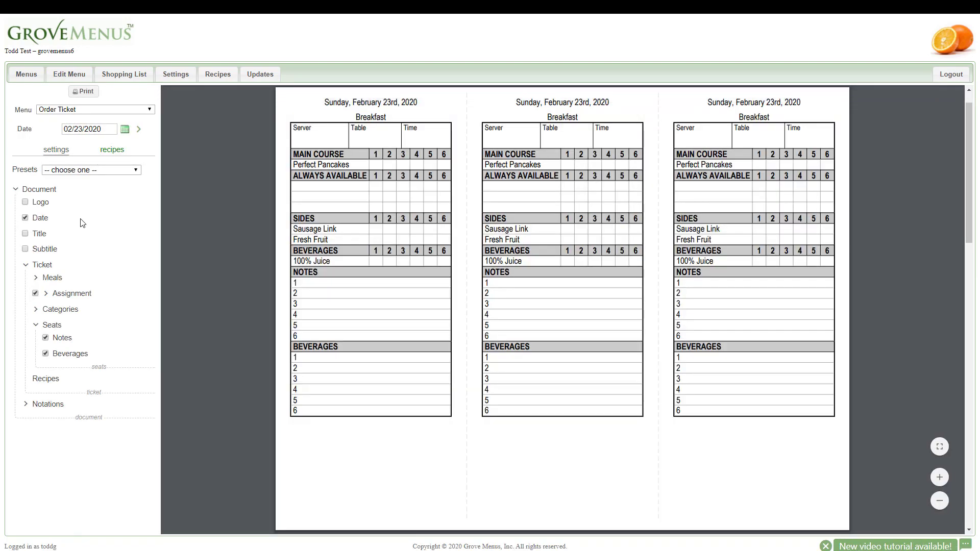
{"action": "scroll", "coordinate": [517, 261], "scroll_direction": "down", "scroll_amount": 14}
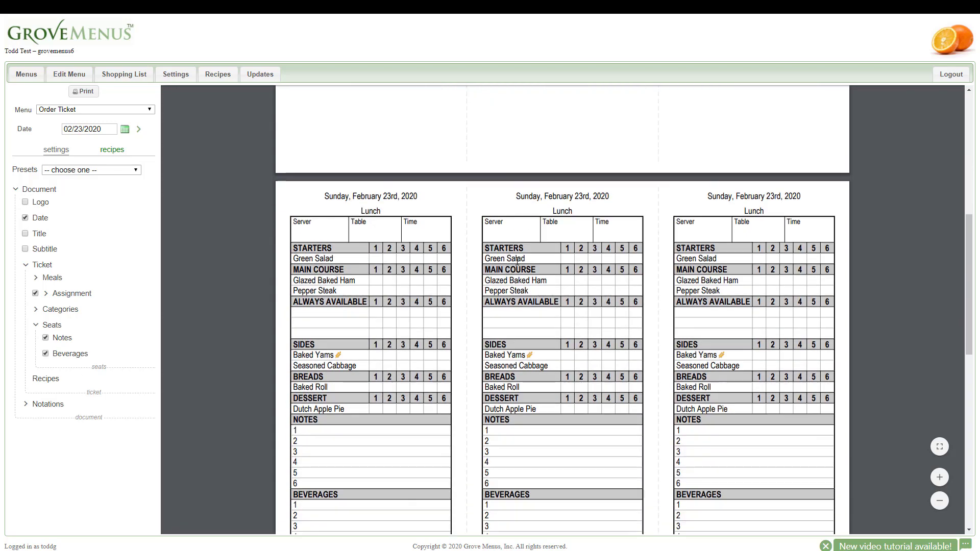
{"action": "scroll", "coordinate": [517, 261], "scroll_direction": "up", "scroll_amount": 14}
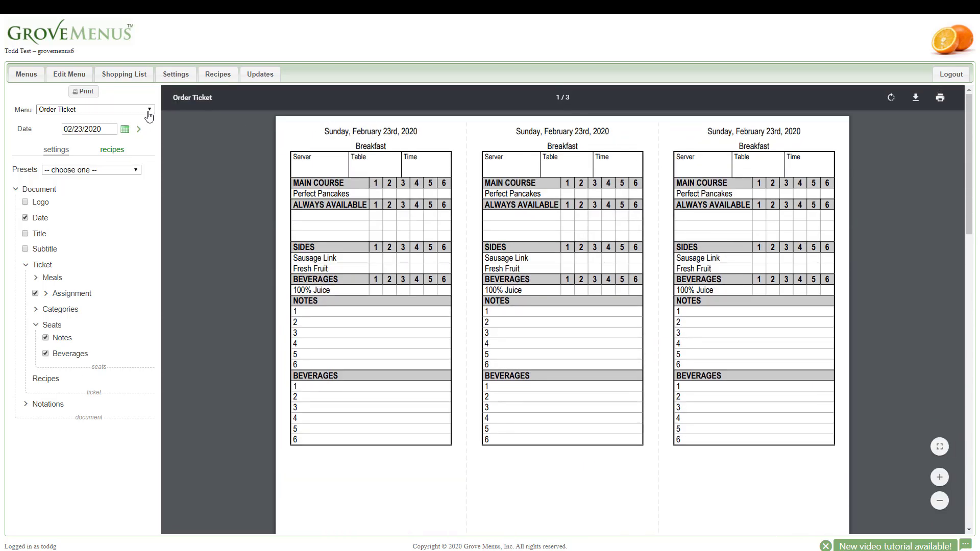
- Switch the menu type back to Today's Menu
{"action": "left_click", "coordinate": [102, 110]}
{"action": "left_click", "coordinate": [76, 177]}
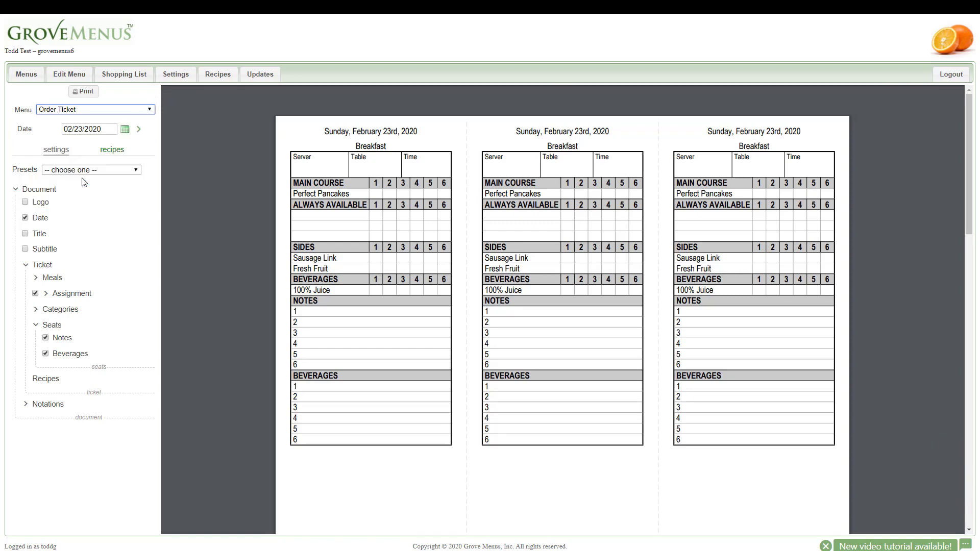